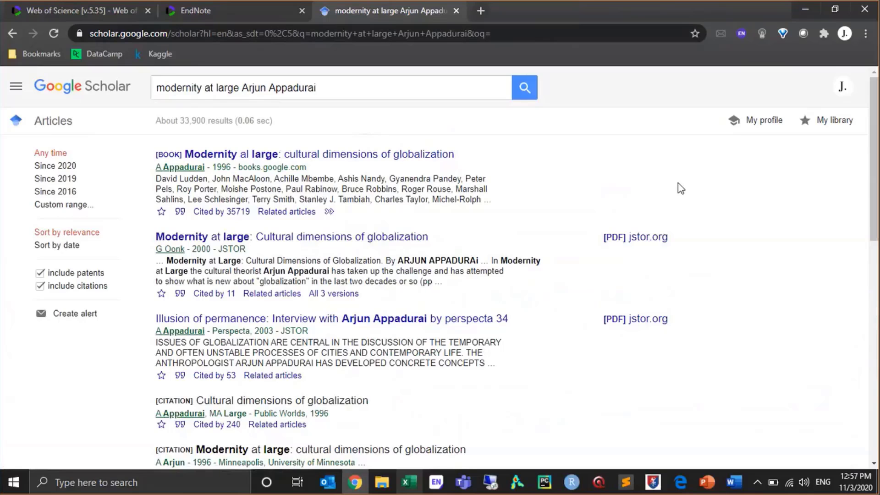
Step: Search Google Scholar for covid-19 in place of the current query
scroll(677, 183, down, 2)
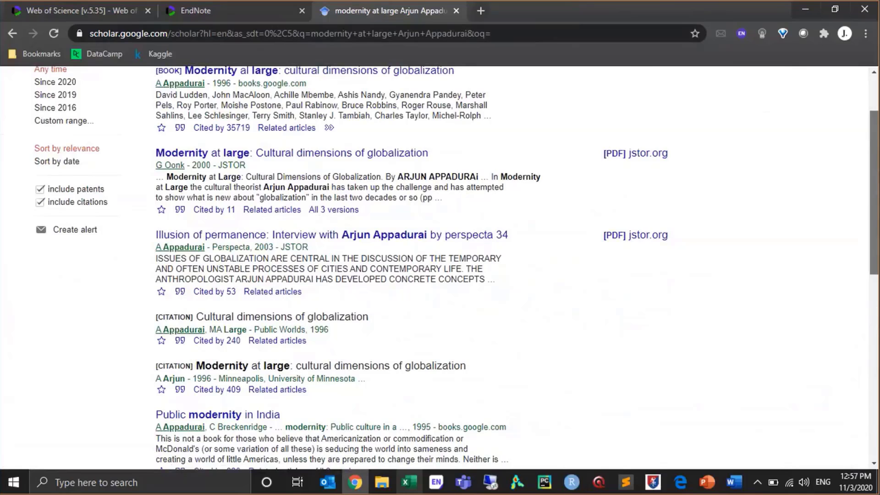
scroll(439, 266, down, 2)
scroll(440, 266, down, 1)
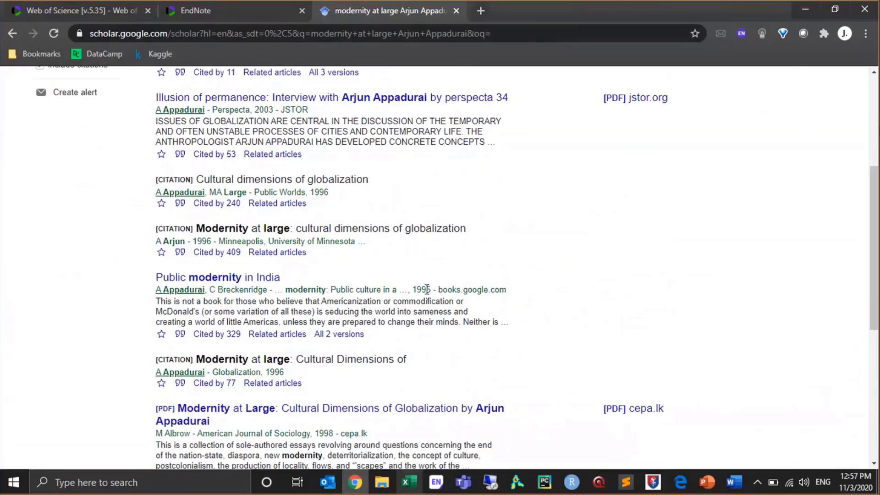
scroll(426, 289, up, 4)
click(214, 92)
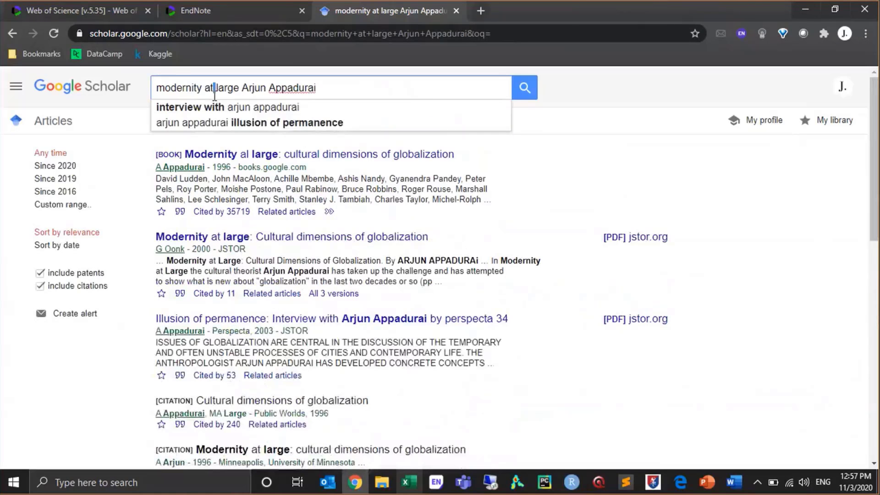
key(ctrl+a)
text(covi)
click(210, 104)
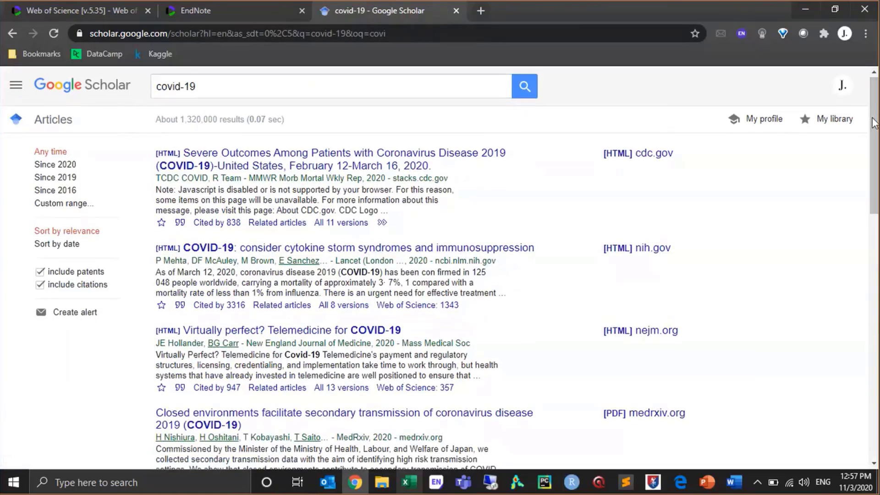
Step: Download the EndNote citation file for the article "Closed environments facilitate secondary transmission of coronavirus disease 2019 (COVID-19)"
drag(873, 122, 875, 130)
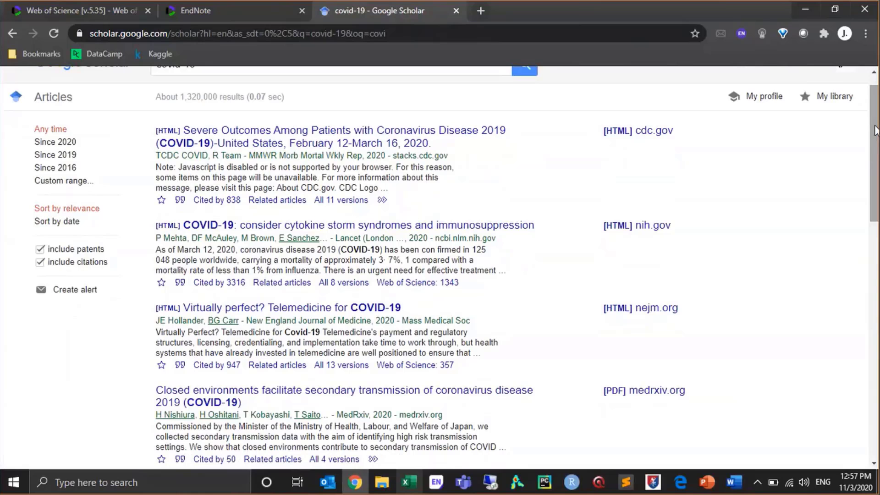
drag(875, 130, 875, 175)
scroll(326, 302, down, 1)
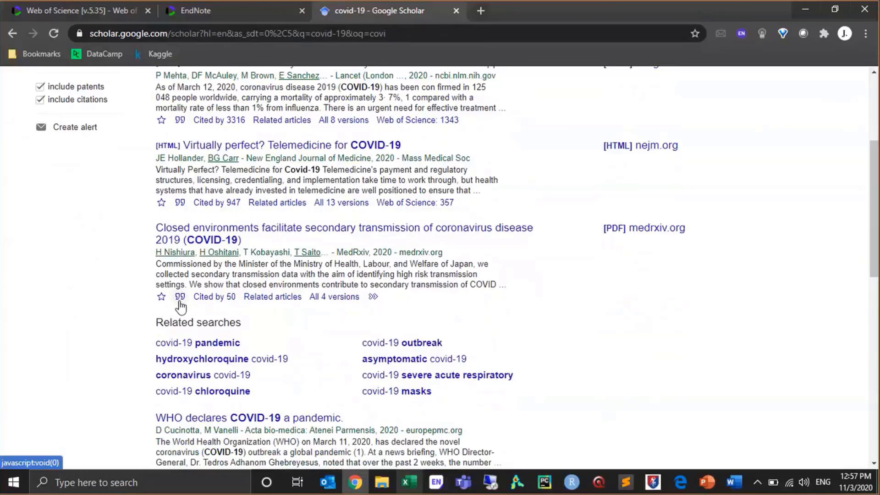
click(180, 297)
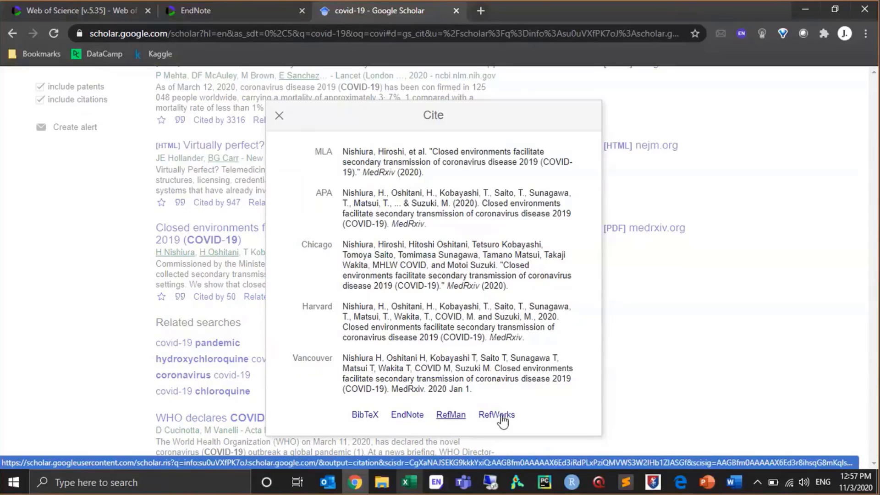
click(409, 418)
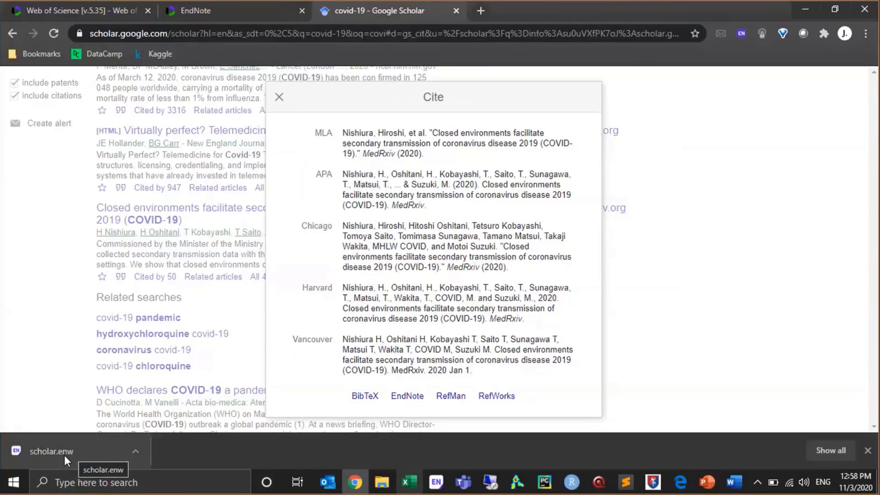
Step: Switch to EndNote online, open the Import References form and consult its help page on importing from EndNote
click(226, 11)
mouse_move(103, 122)
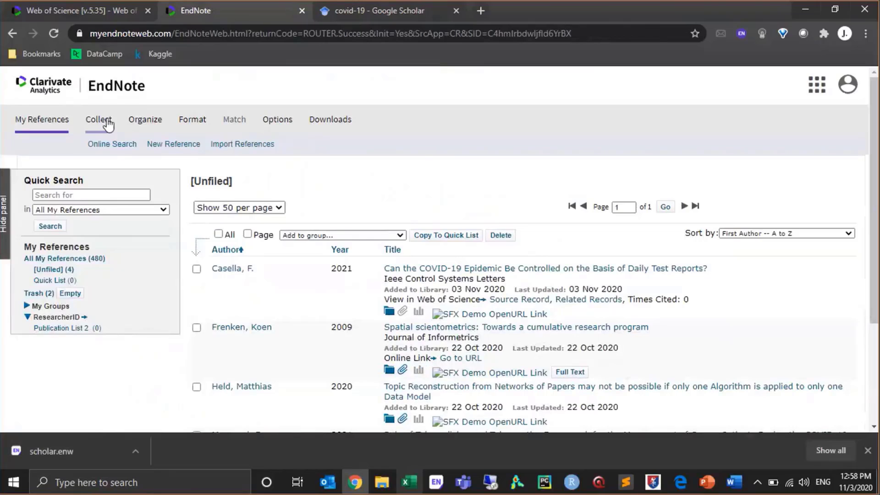
click(235, 145)
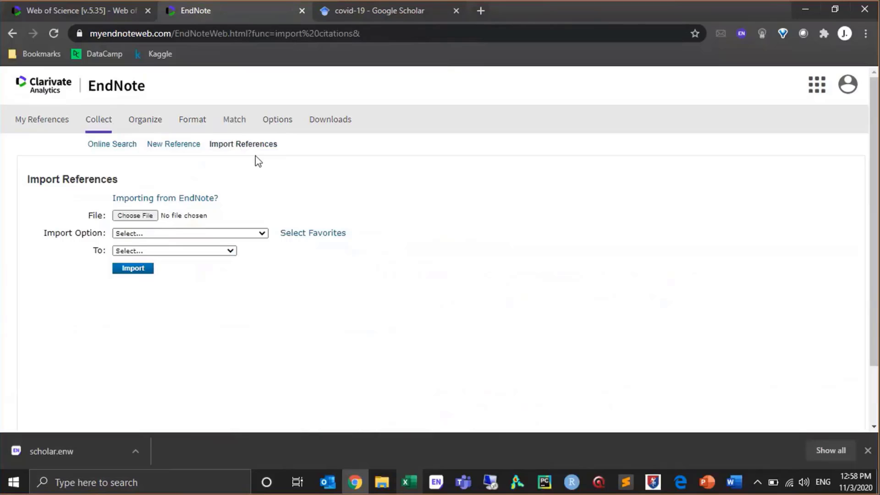
click(164, 200)
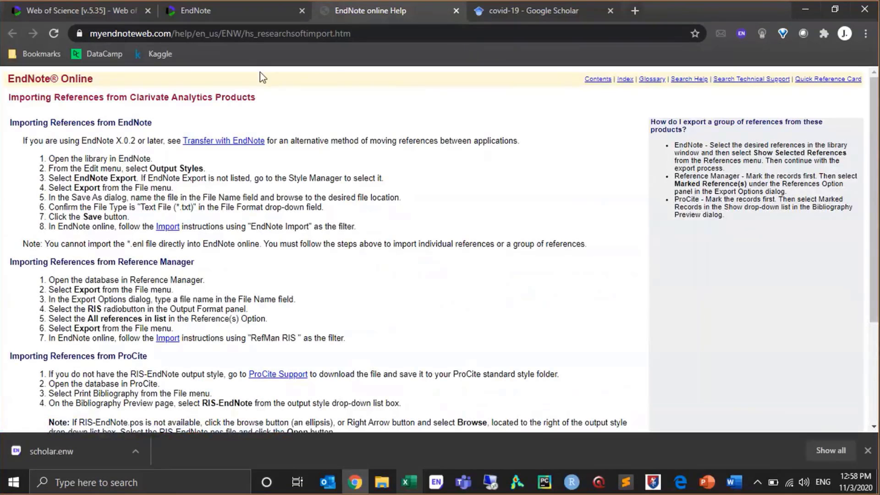
click(241, 12)
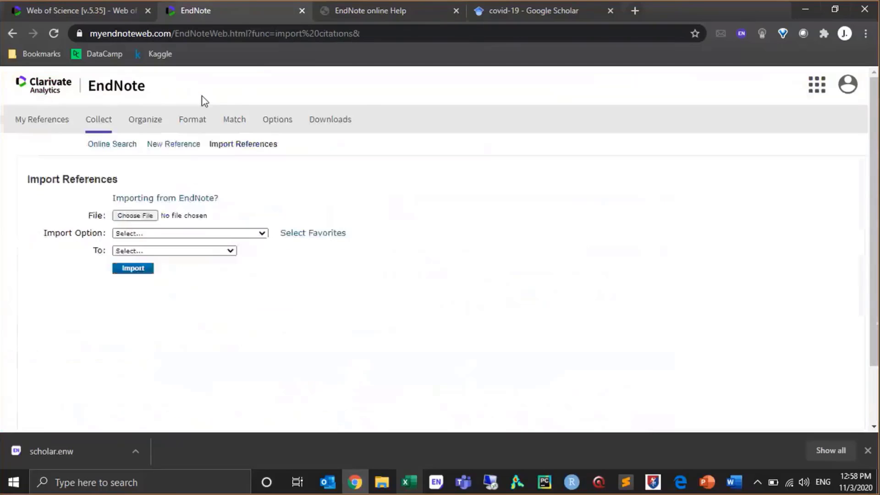
Step: Choose scholar.enw from Downloads as the import file and set the import option to EndNote Import
click(120, 218)
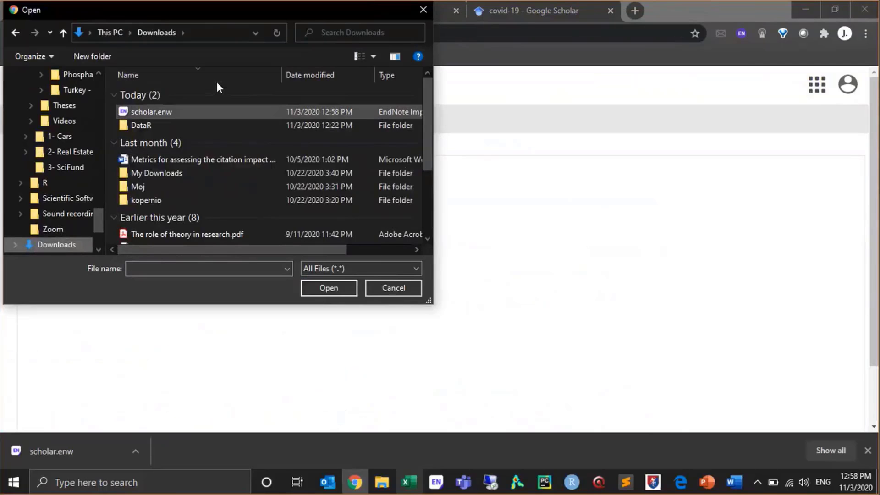
click(220, 112)
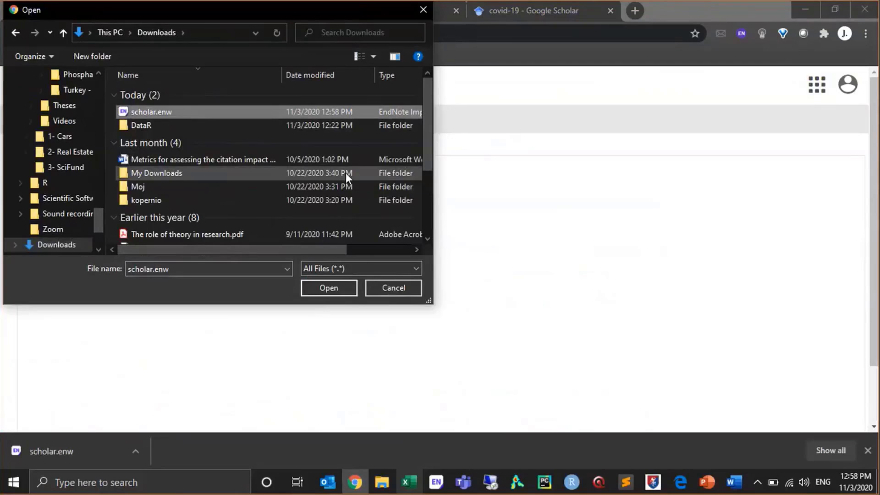
click(341, 286)
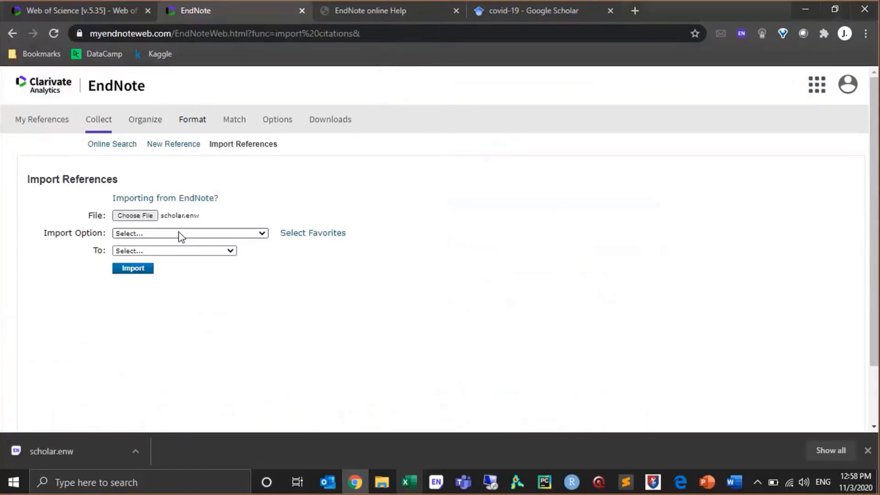
click(180, 234)
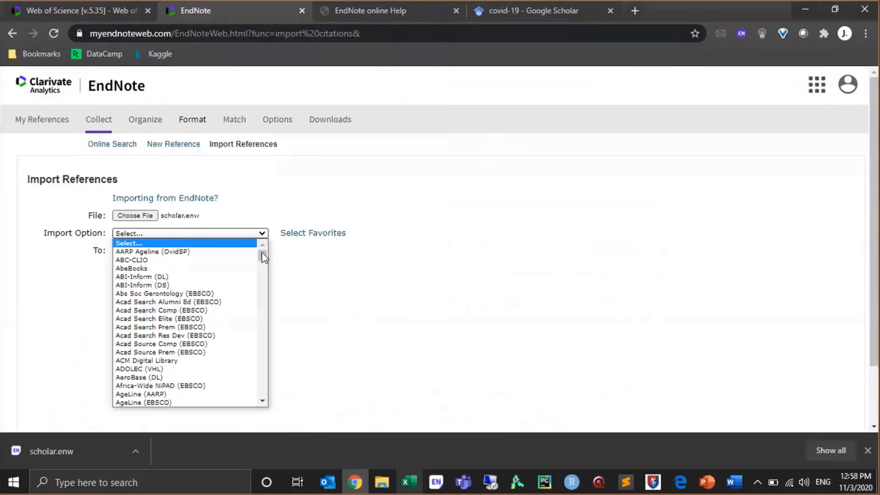
mouse_move(263, 252)
mouse_down()
mouse_move(283, 323)
mouse_move(276, 303)
mouse_up()
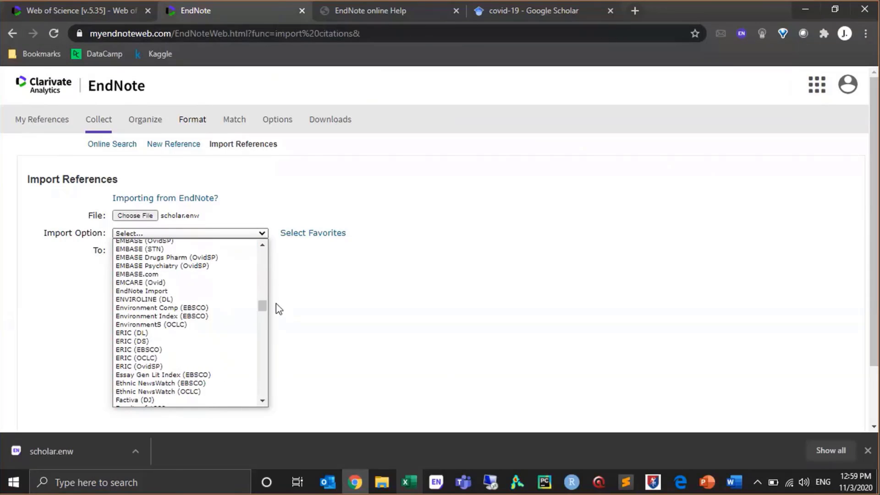
click(202, 292)
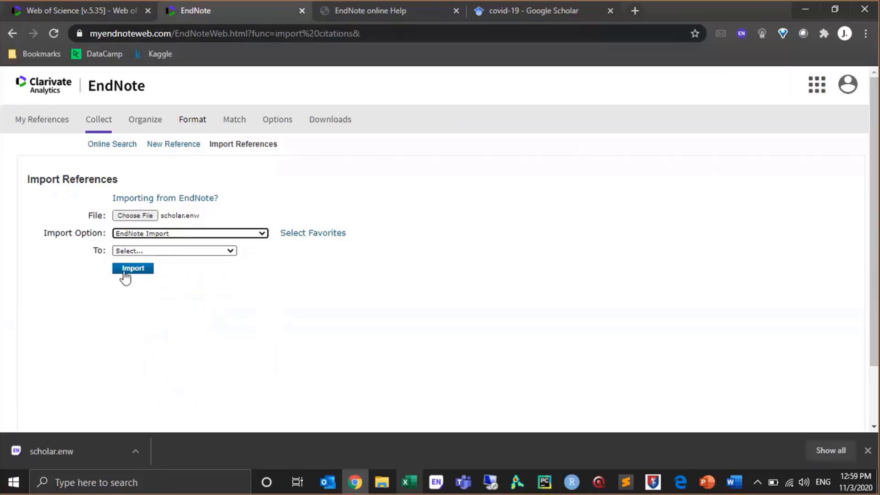
Step: Import the reference into a new group named Covid19
click(146, 250)
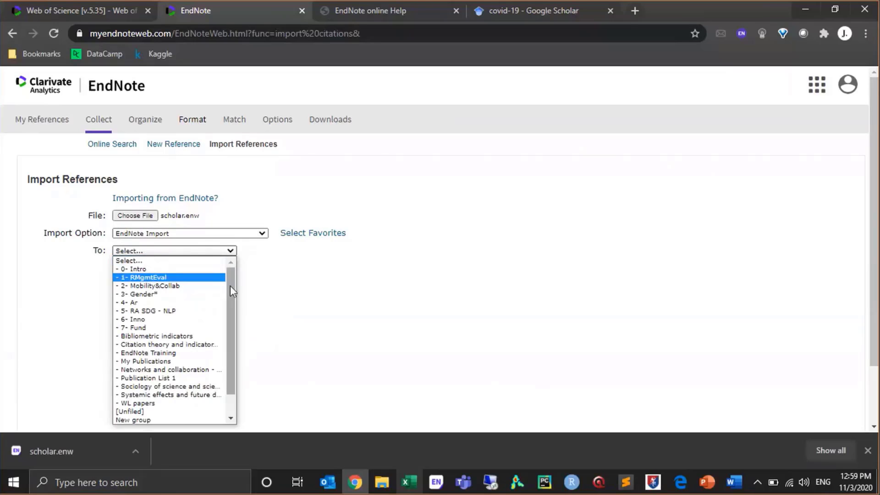
scroll(233, 325, down, 1)
scroll(233, 326, down, 1)
click(130, 395)
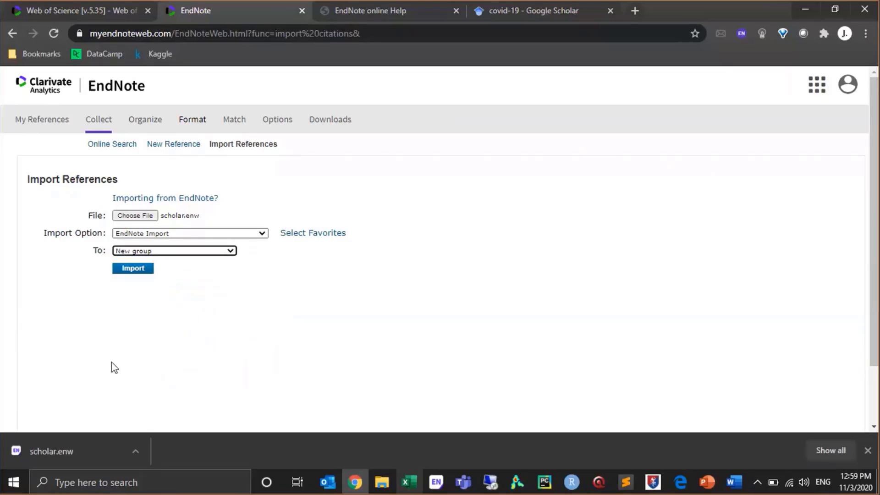
click(121, 271)
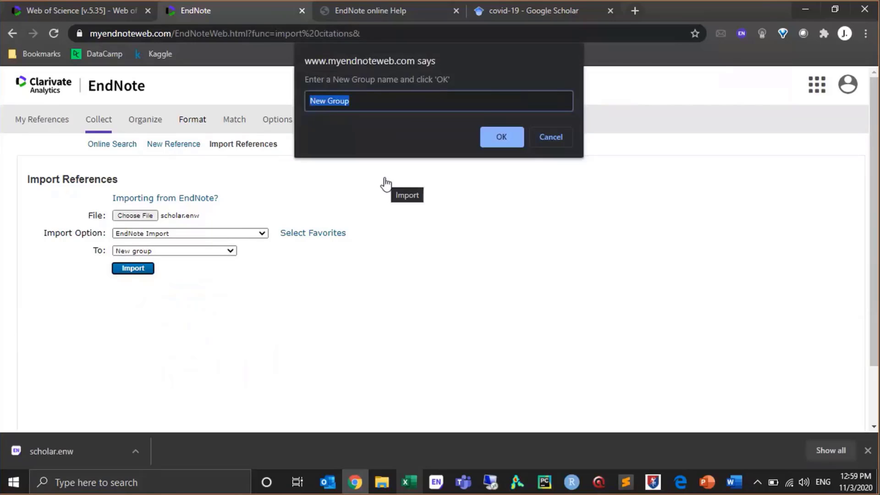
text(COvi)
key(BackSpace)
key(BackSpace)
key(BackSpace)
text(ovid-19)
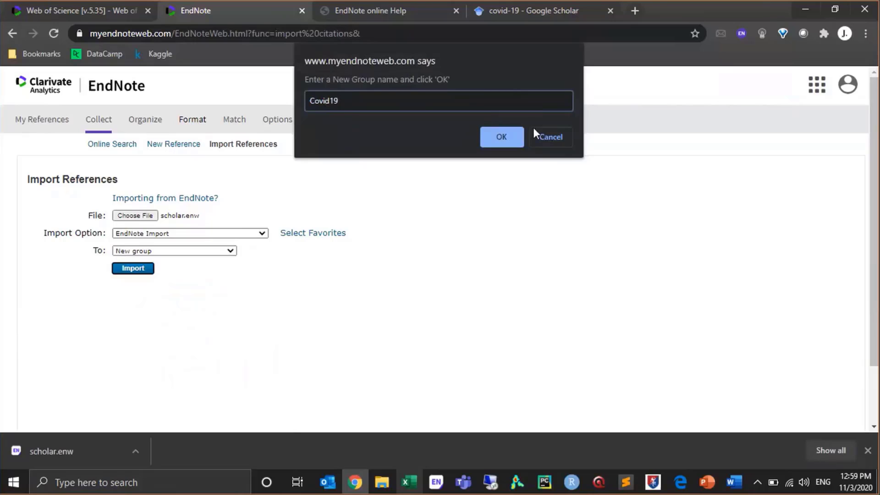
click(496, 140)
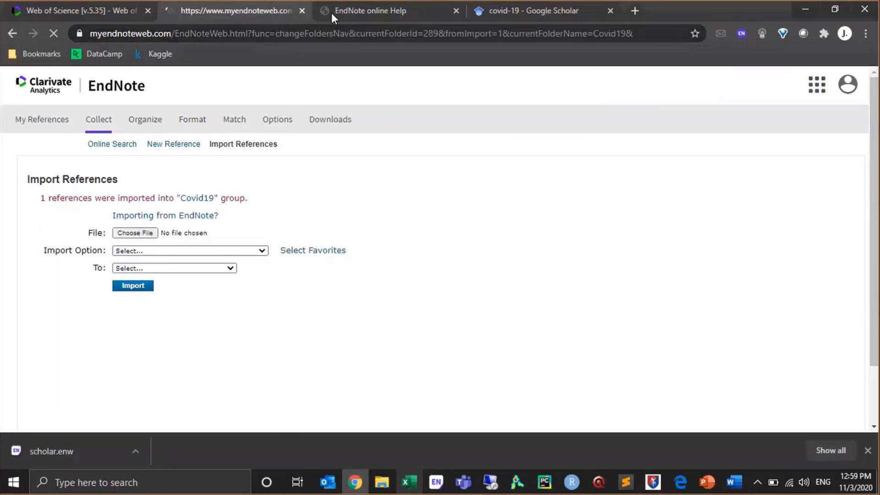
Step: Add the two unfiled references on daily COVID-19 test reports and on telemedicine for cancer patients to the Covid19 group
click(569, 10)
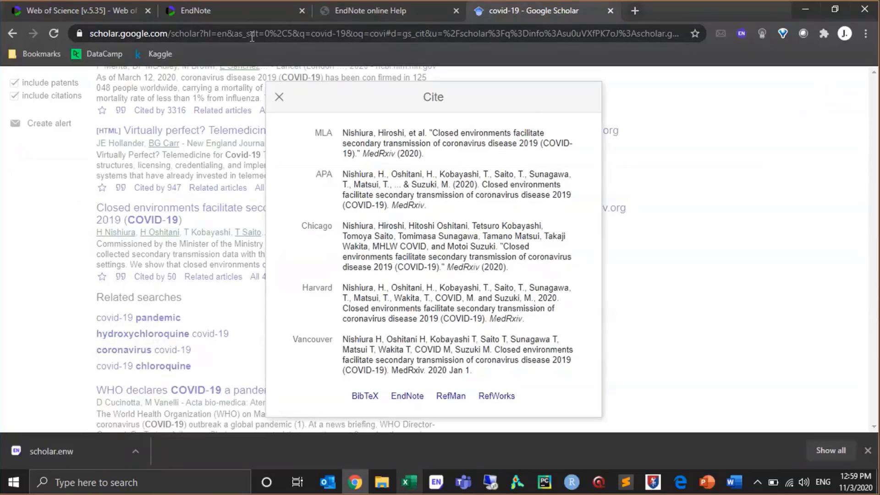
click(209, 13)
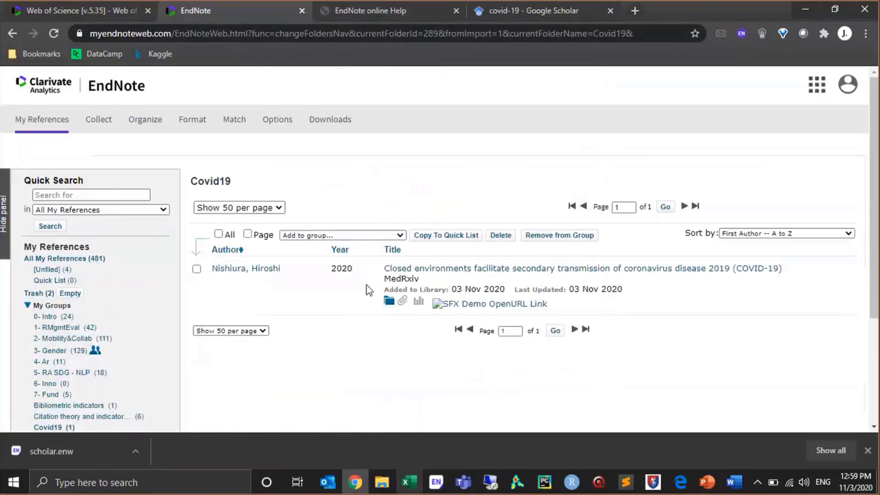
click(46, 271)
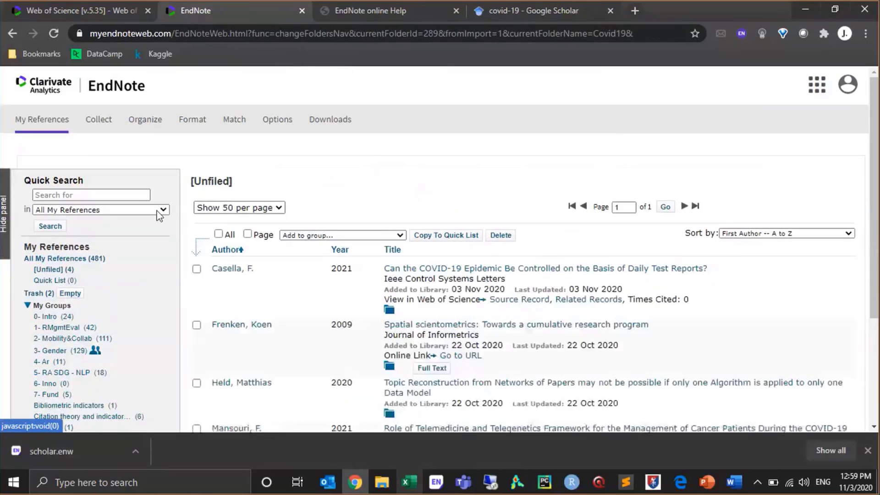
scroll(504, 275, down, 3)
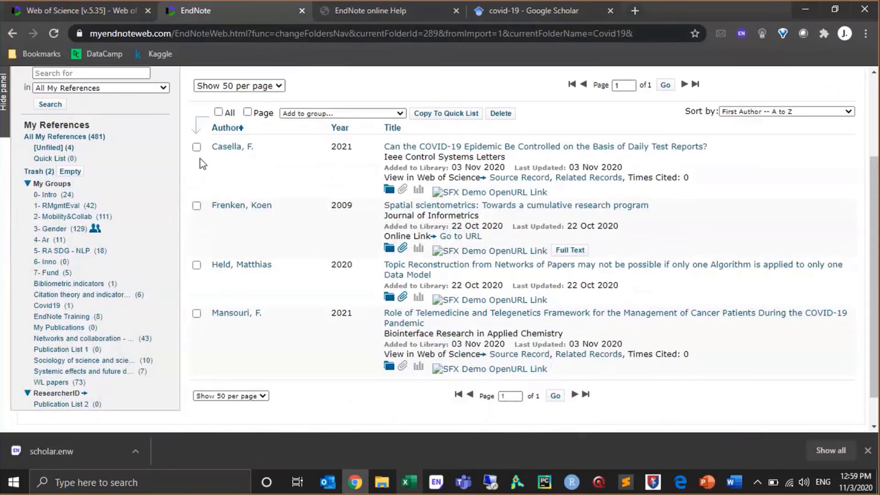
click(196, 148)
click(197, 313)
click(356, 113)
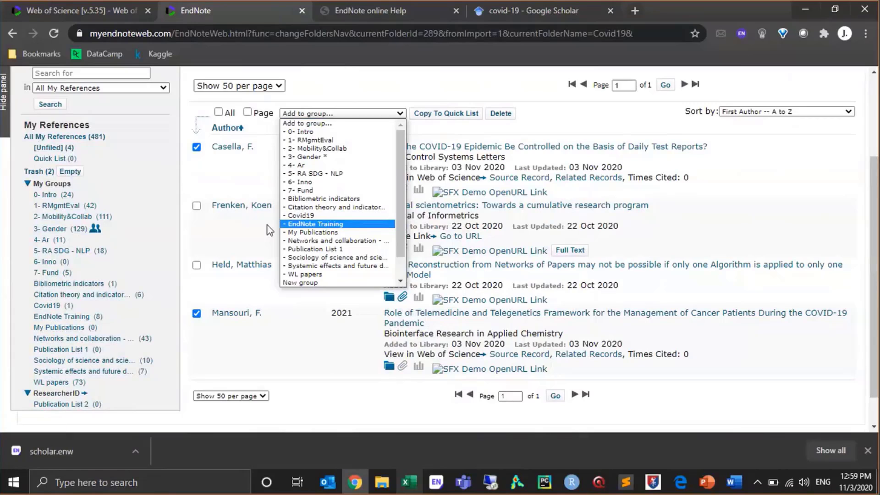
click(297, 218)
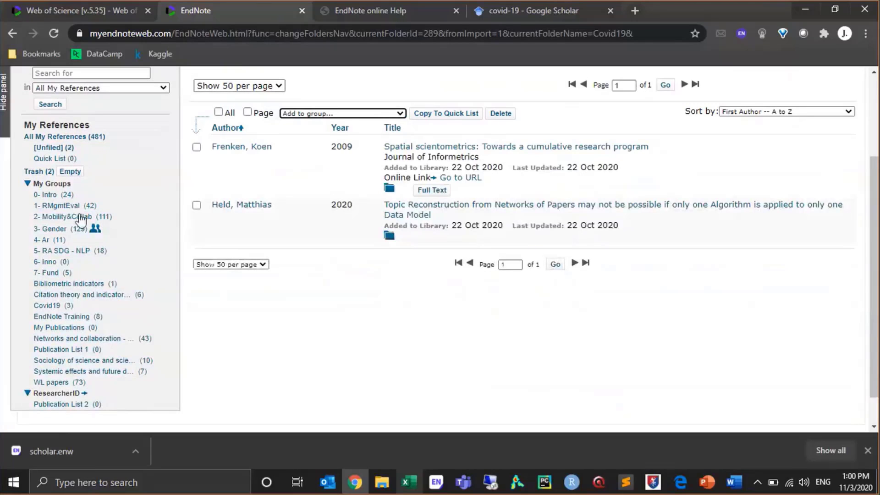
Step: Review the references in the Covid19 group and in the 2- Mobility&Collab group
click(63, 307)
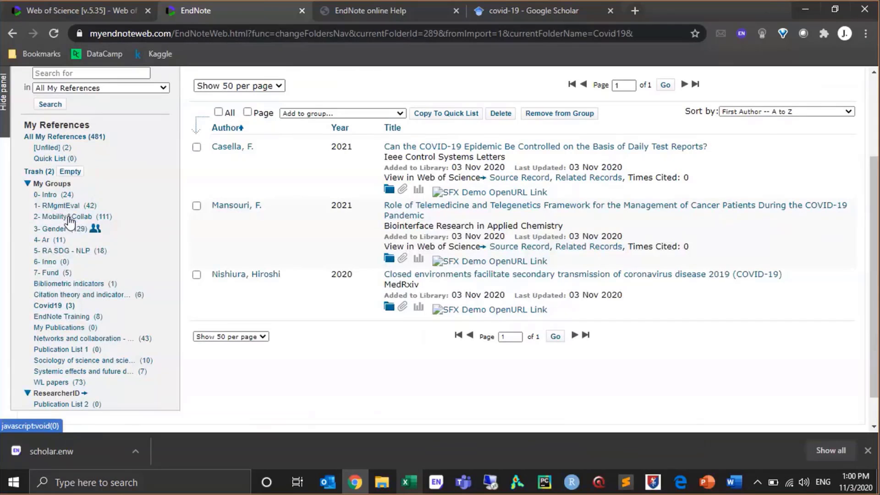
click(53, 228)
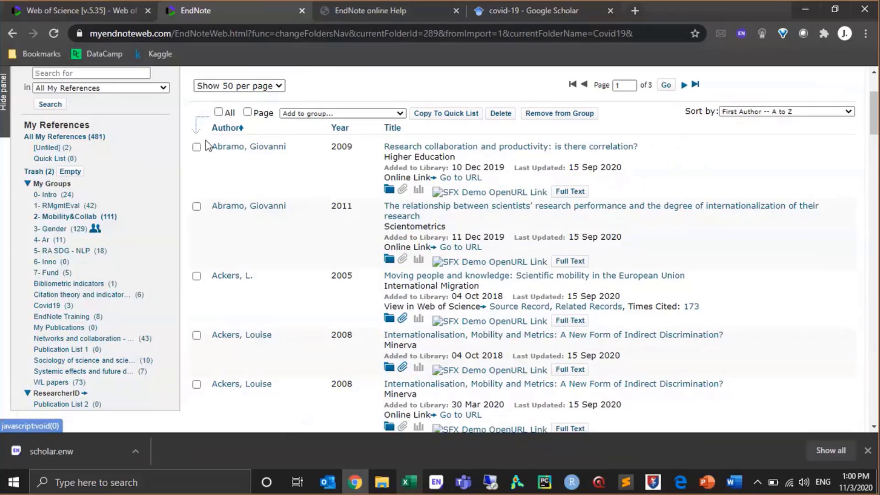
scroll(873, 138, up, 3)
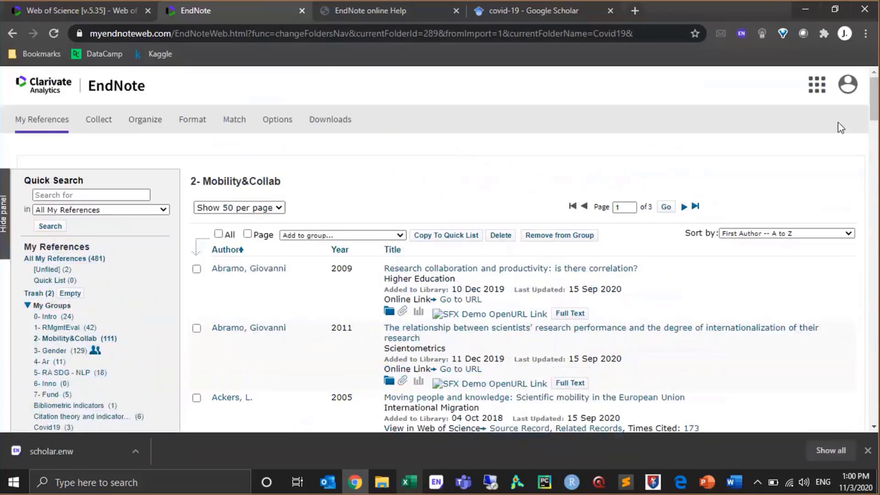
Step: Return to the Google Scholar page and run a web search for pubmed from there
click(584, 12)
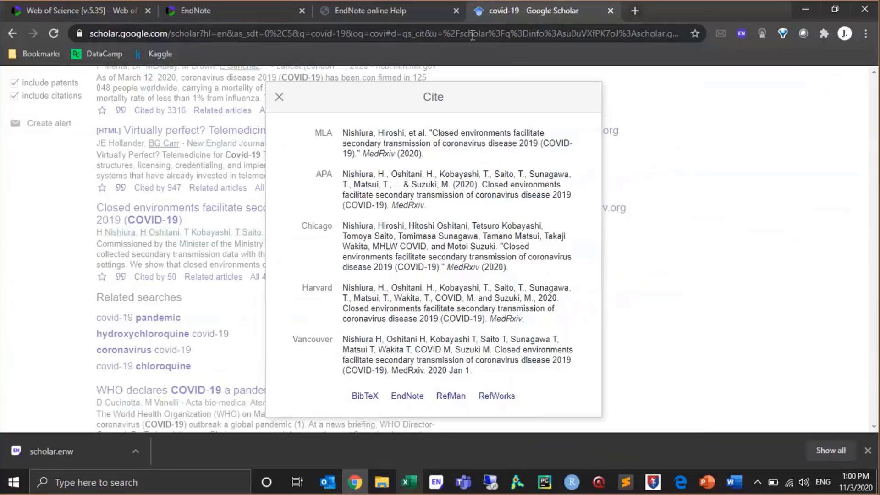
double_click(473, 36)
key(ctrl+a)
text(pubmed)
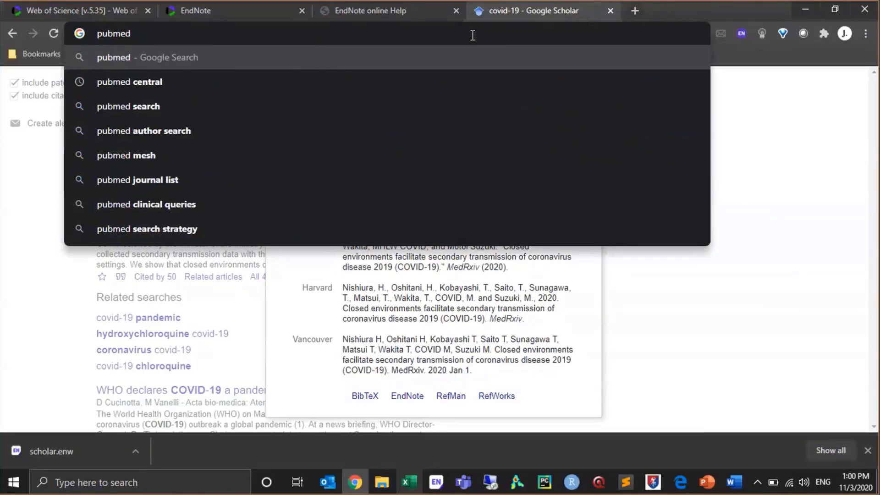
key(Return)
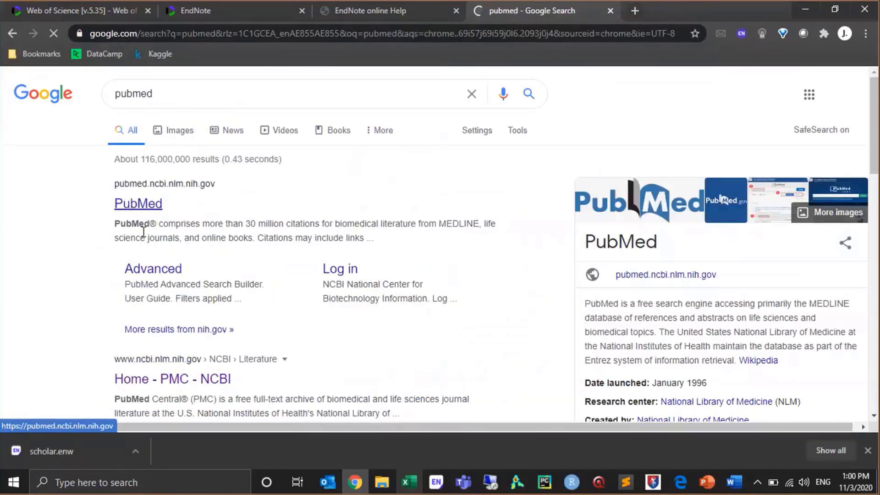
Step: Open the PubMed Central (PMC) home page from the web results and search it for covid 19
click(166, 389)
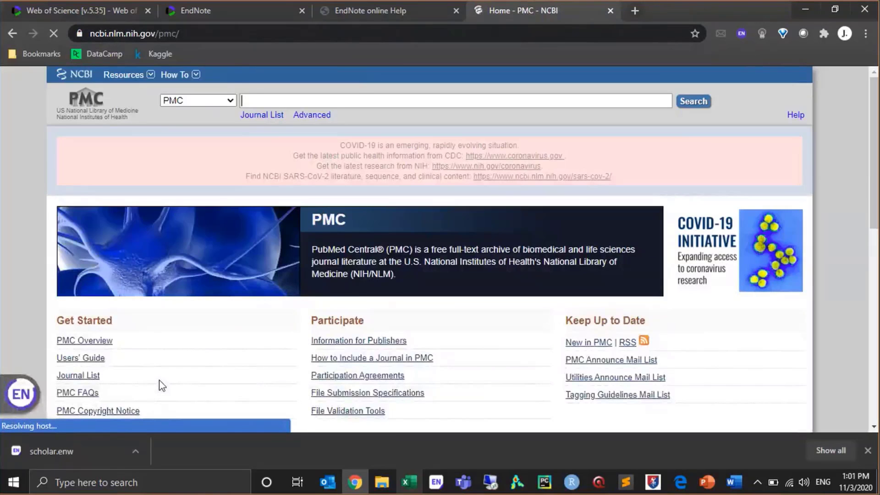
text(covid 1)
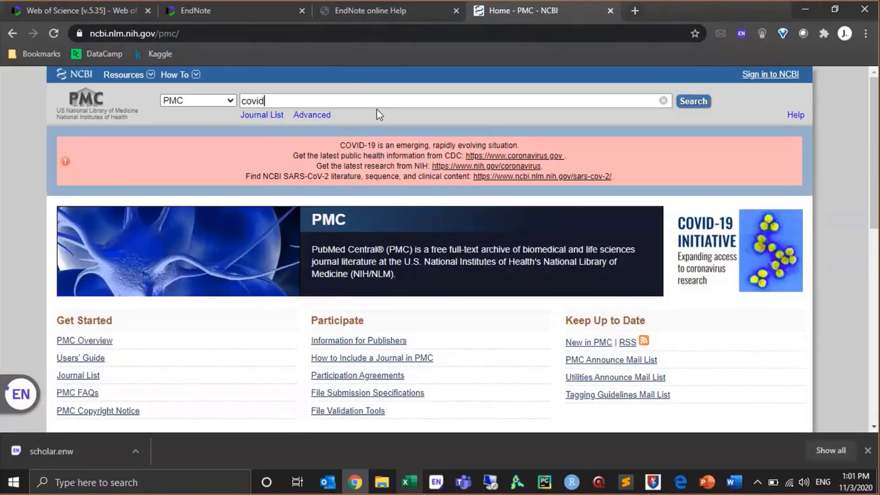
text(9)
key(Return)
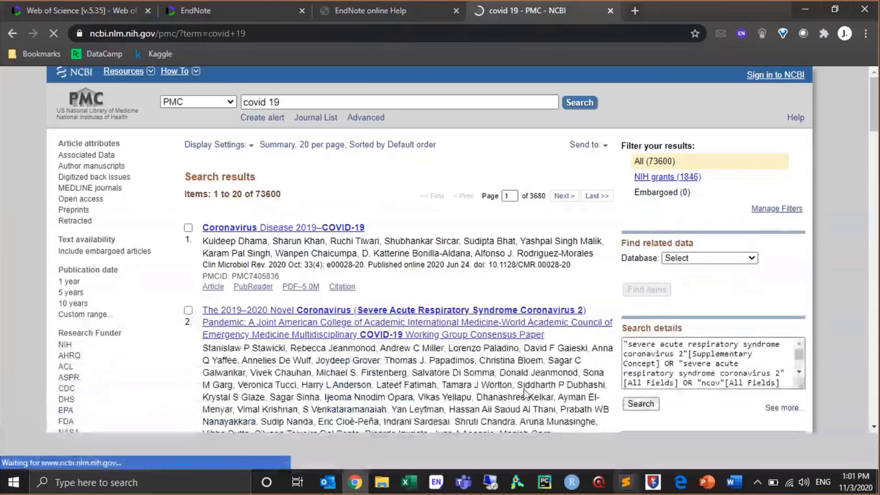
Step: Select the first search result, "Coronavirus Disease 2019–COVID-19", and display the destinations it can be sent to
click(868, 450)
click(187, 295)
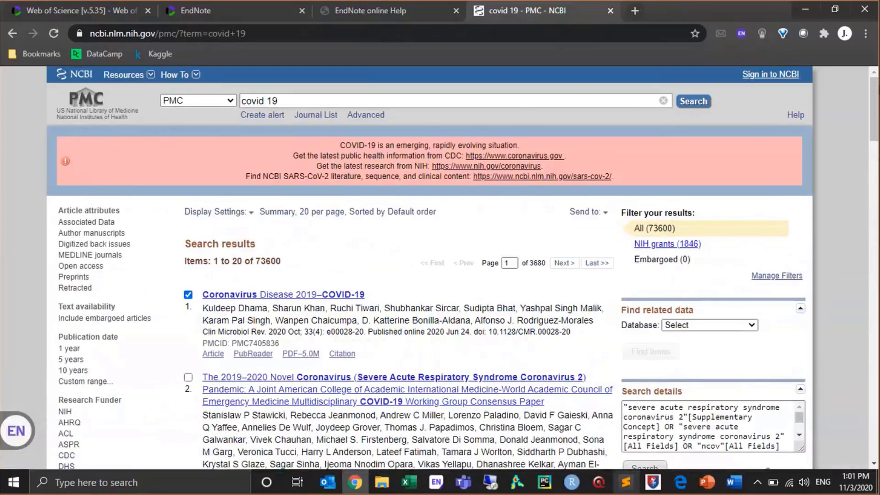
scroll(634, 237, down, 3)
scroll(634, 238, up, 3)
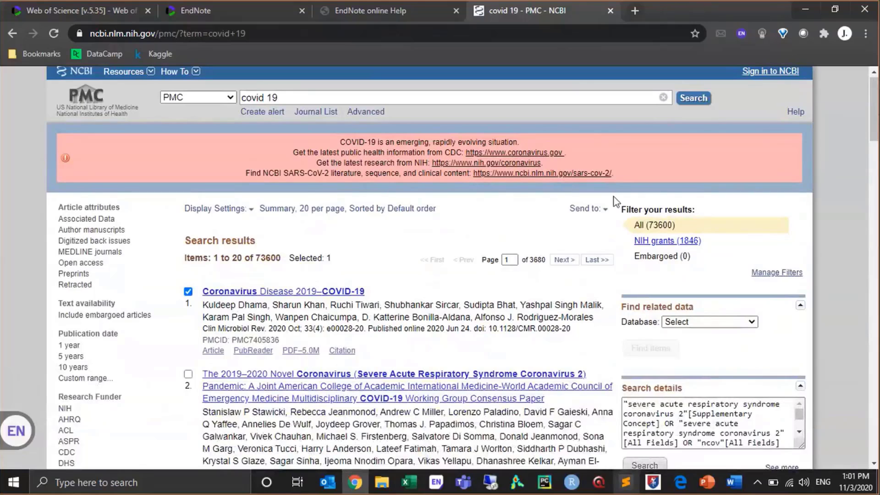
click(604, 209)
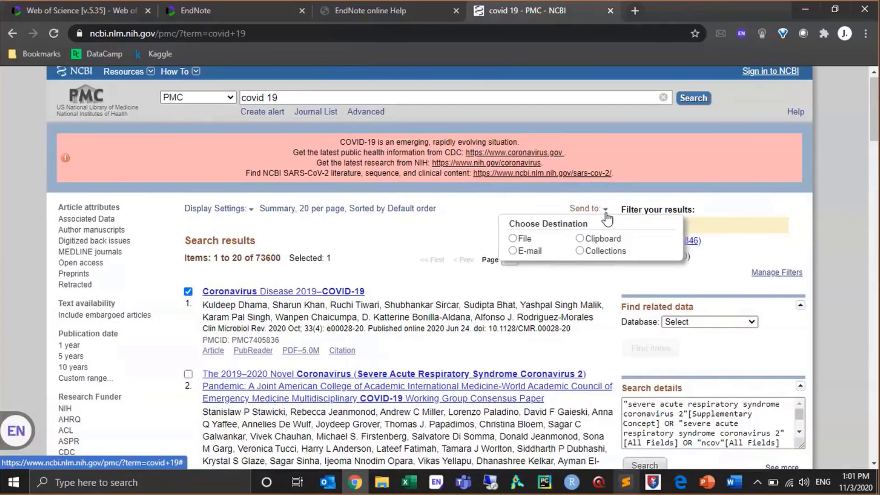
Step: Close the EndNote online Help page and return to the PMC search results
click(192, 15)
mouse_move(103, 122)
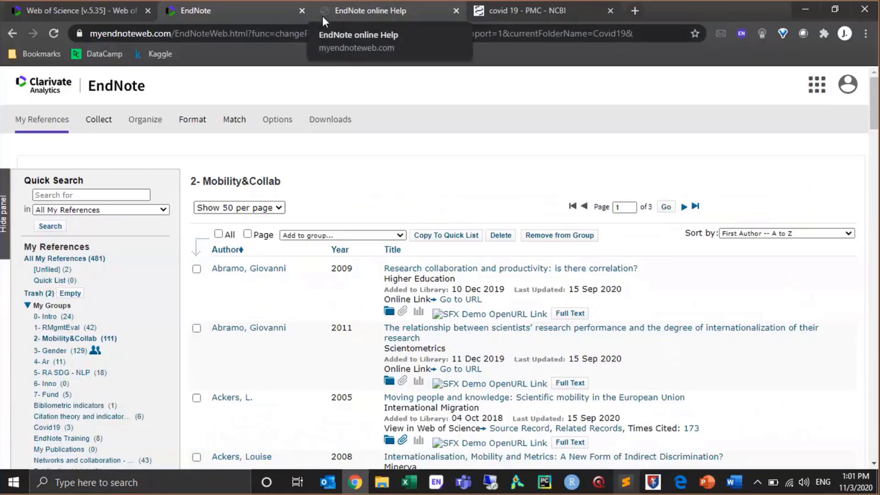
drag(322, 16, 221, 14)
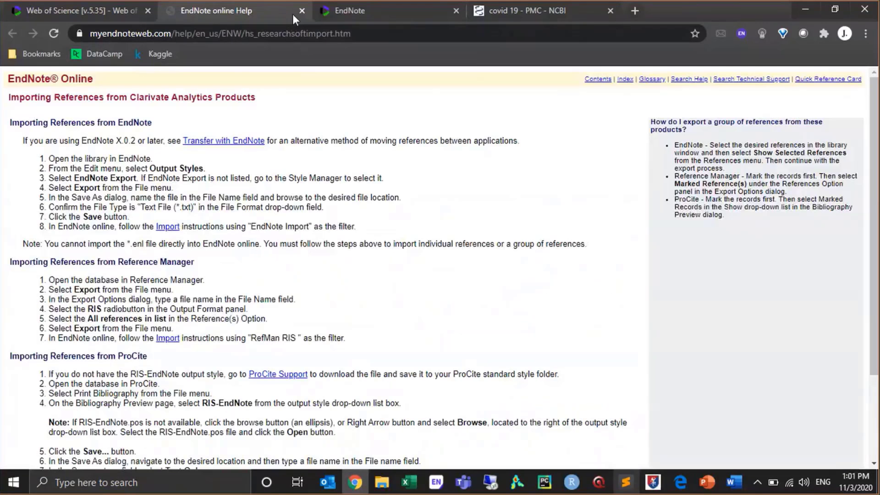
click(302, 10)
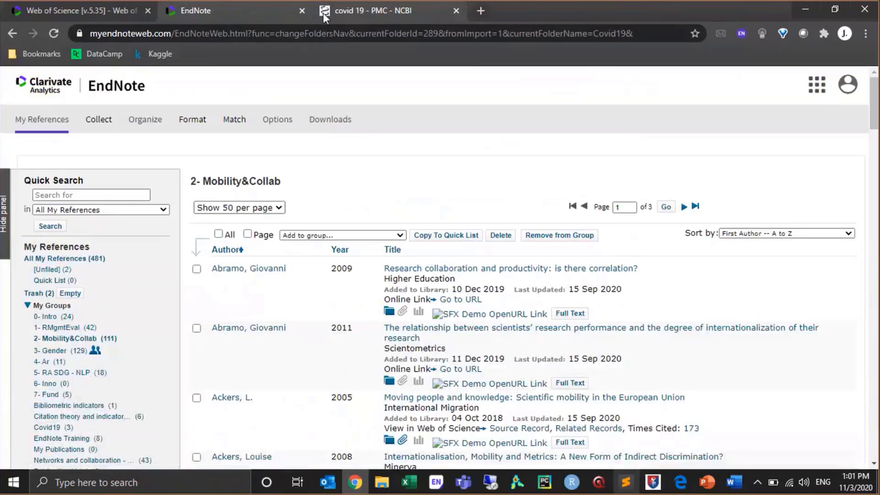
click(324, 13)
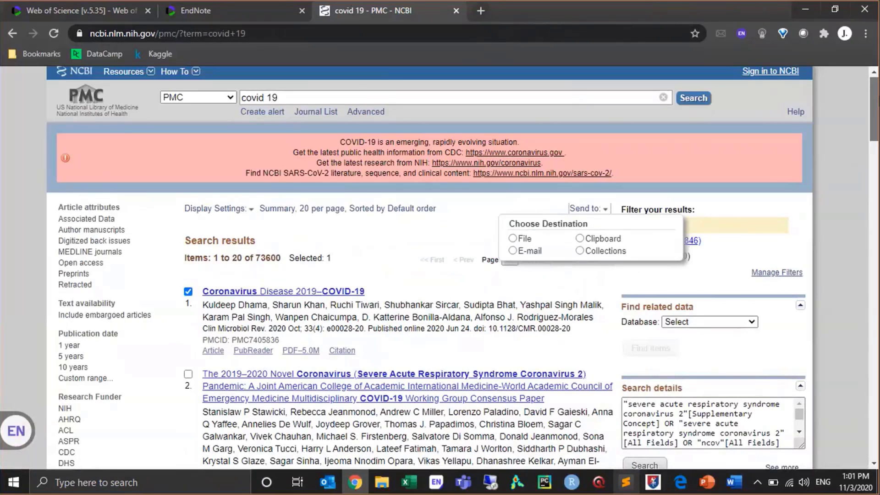
Step: Download the citation of the second result, the 2019–2020 Novel Coronavirus consensus paper, in NBIB format
scroll(429, 268, down, 5)
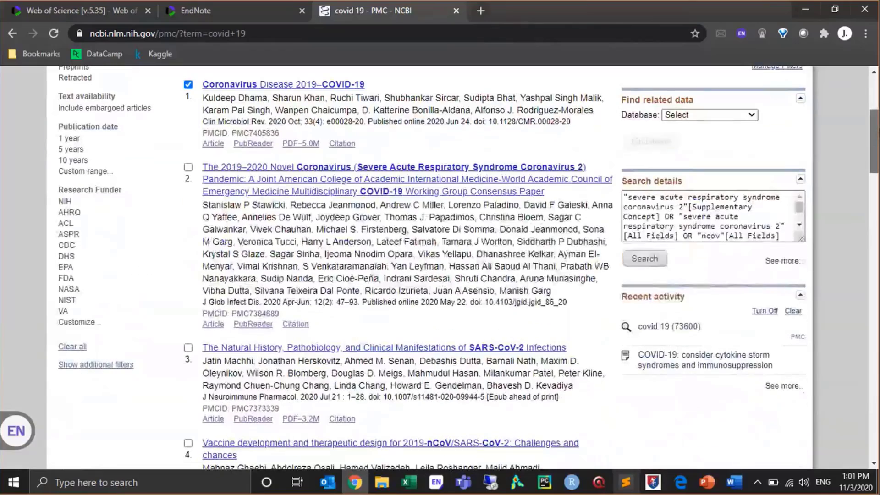
scroll(430, 268, down, 3)
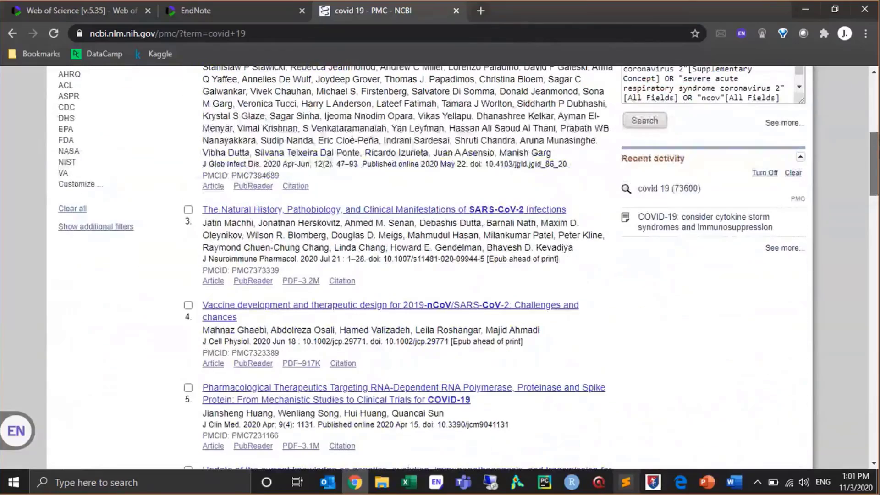
drag(874, 160, 874, 140)
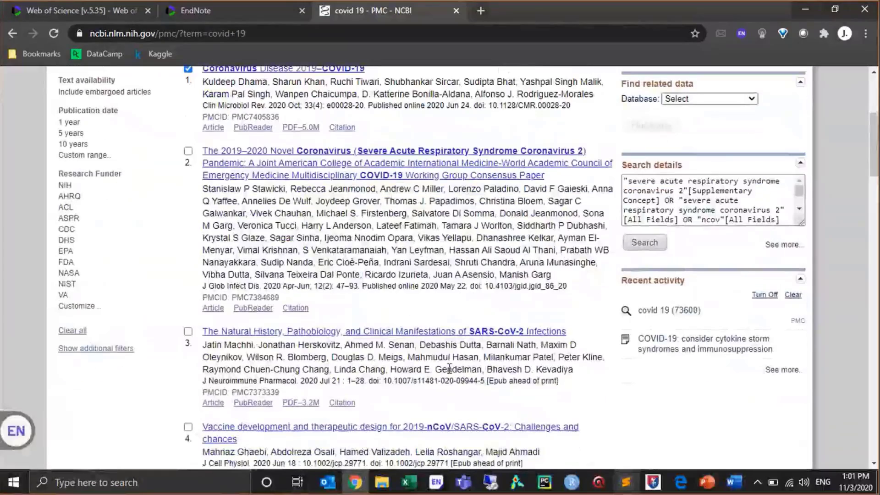
click(288, 311)
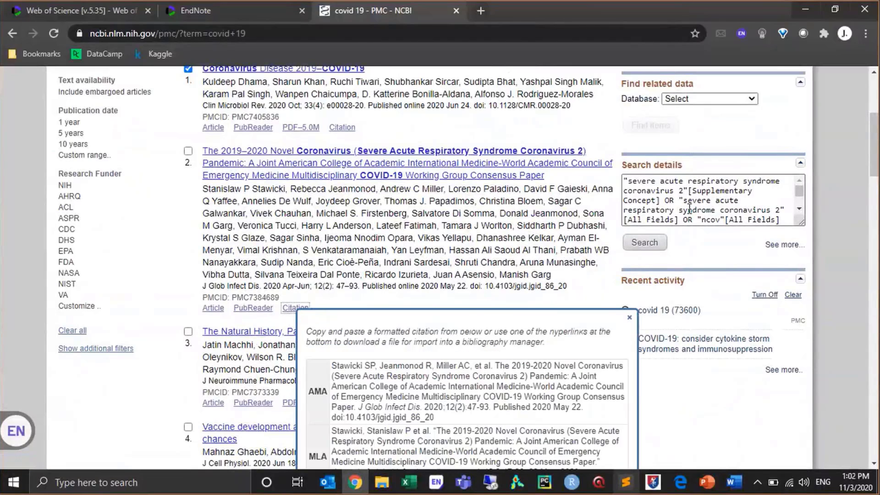
scroll(847, 188, down, 6)
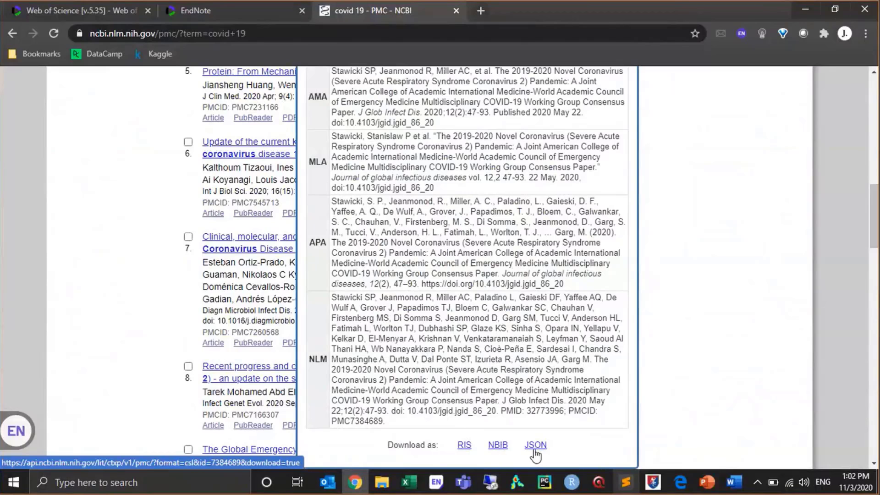
click(498, 446)
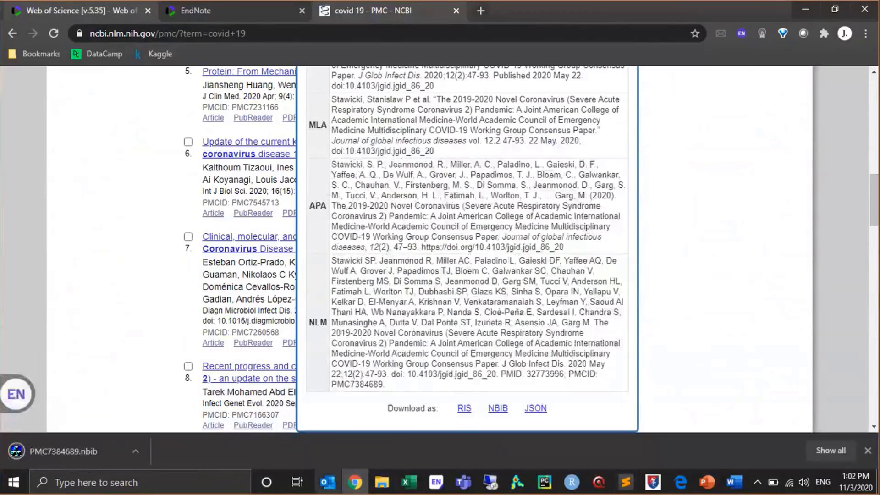
Step: Switch to EndNote online and choose PMC7384689.nbib from Downloads as the file for importing references
click(188, 10)
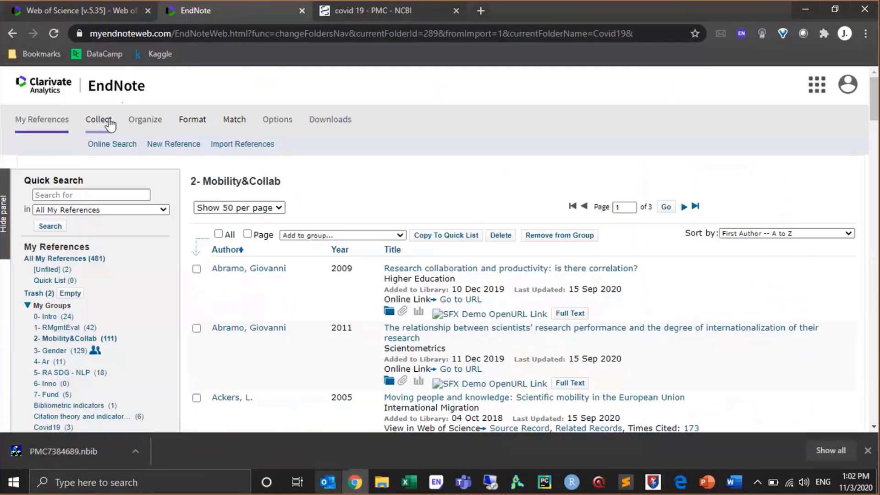
click(213, 146)
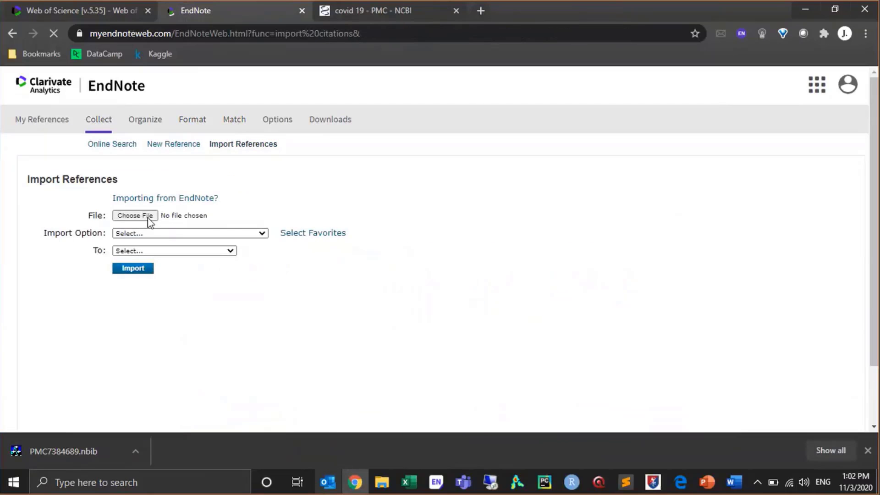
click(146, 217)
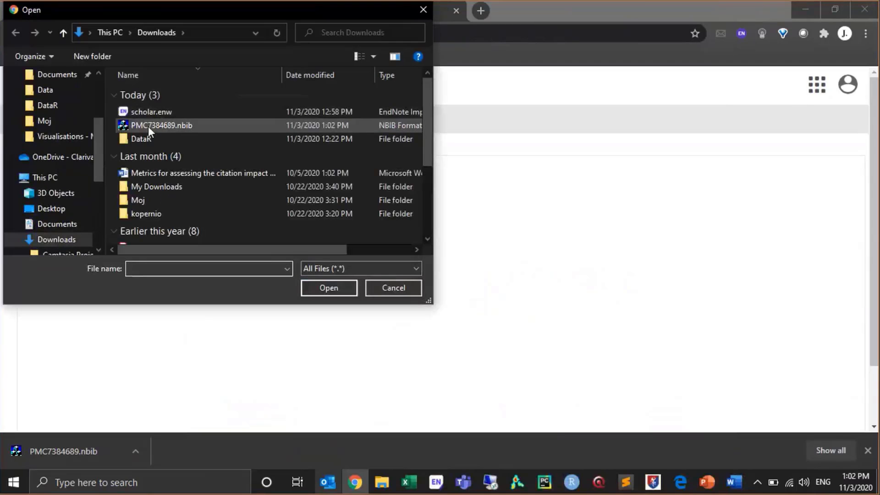
click(152, 126)
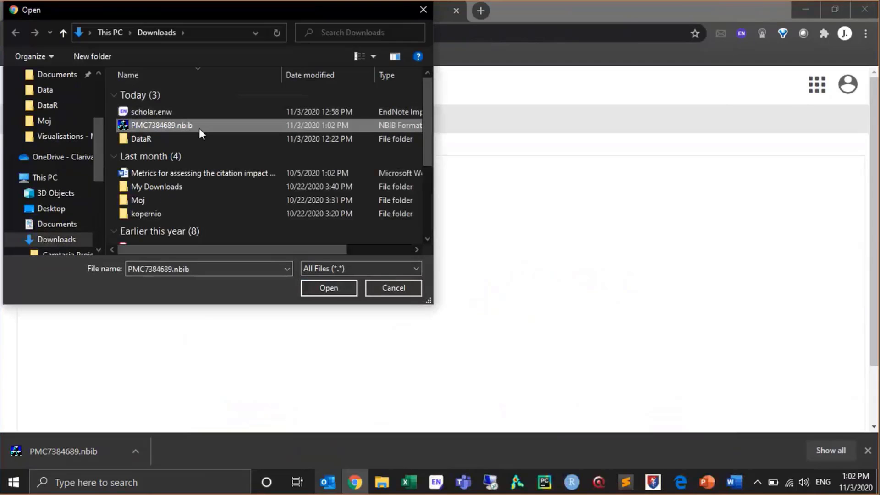
click(336, 287)
Step: Import the chosen file into the Covid19 group with the PubMed Central (NLM) import option
click(177, 234)
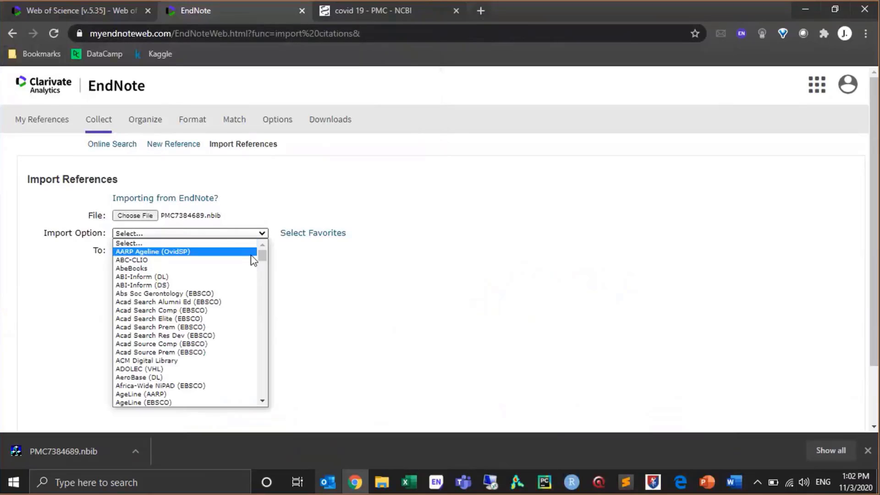
drag(267, 259, 267, 371)
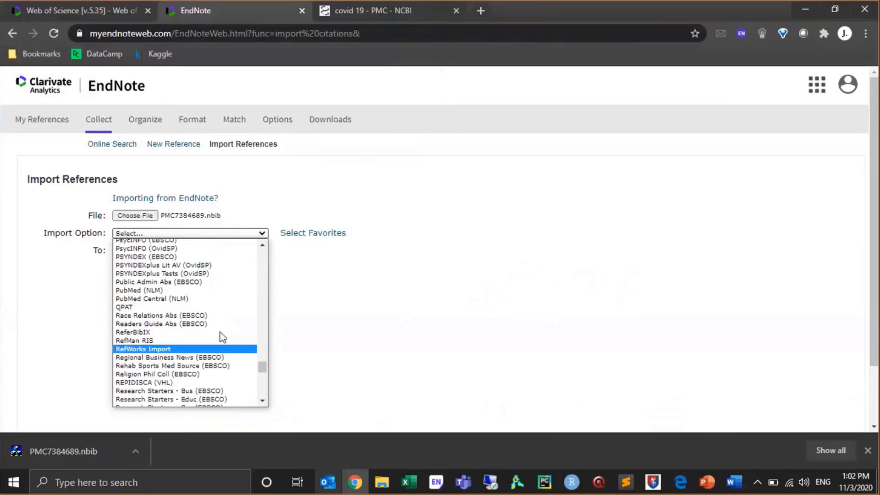
click(177, 301)
click(140, 248)
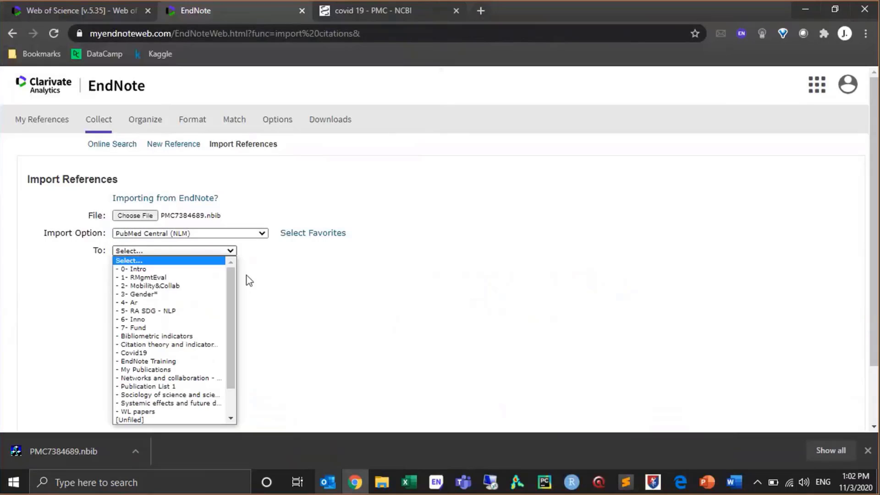
scroll(167, 319, down, 2)
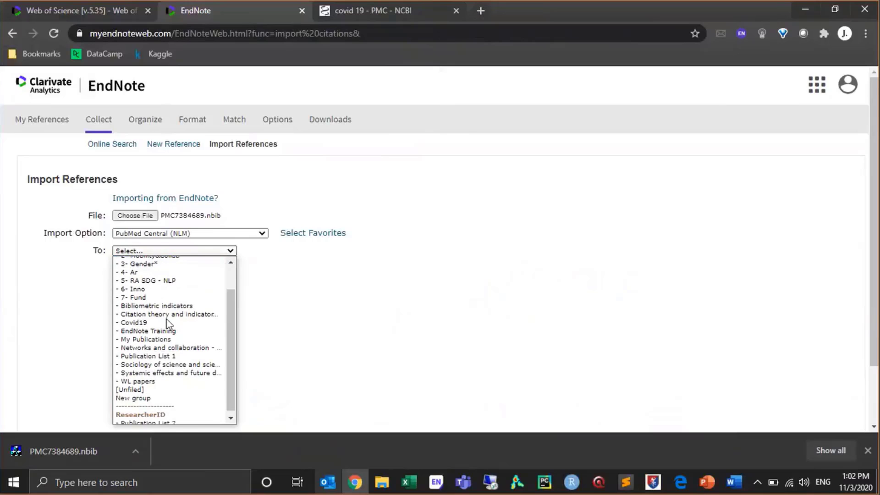
click(166, 321)
click(125, 271)
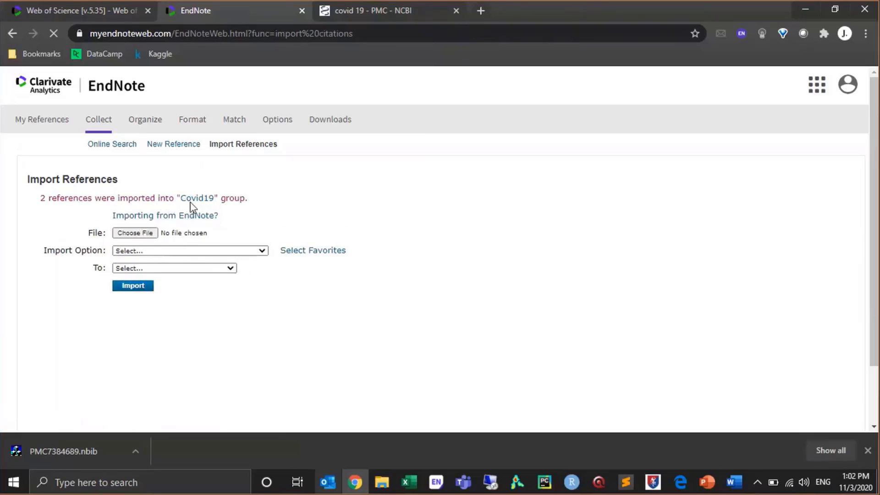
Step: Open the Covid19 group and review its list of references
click(188, 199)
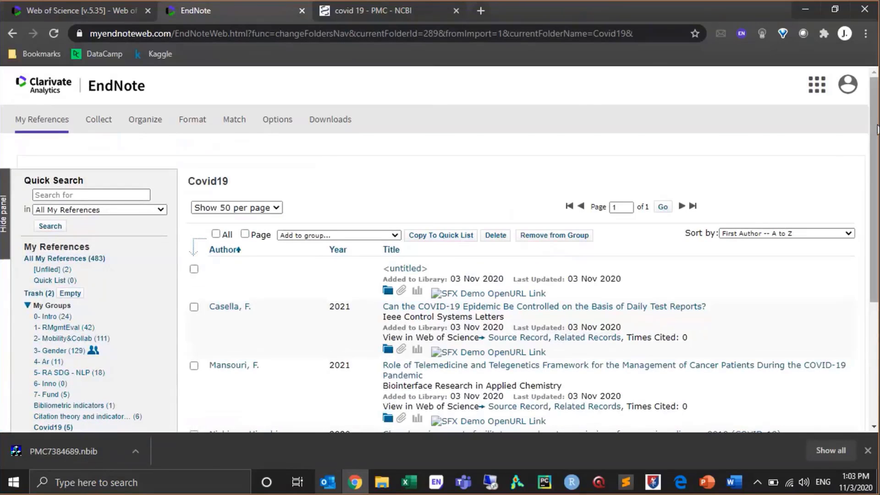
scroll(856, 149, down, 3)
scroll(522, 257, up, 1)
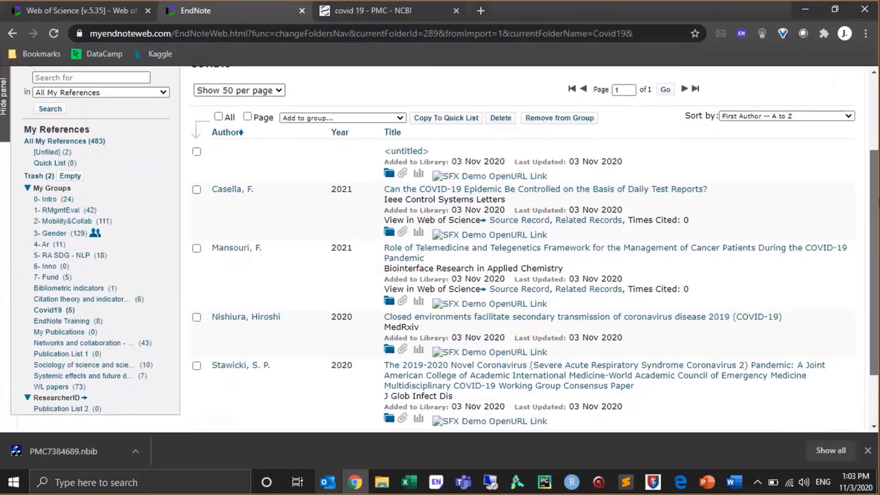
scroll(522, 247, down, 2)
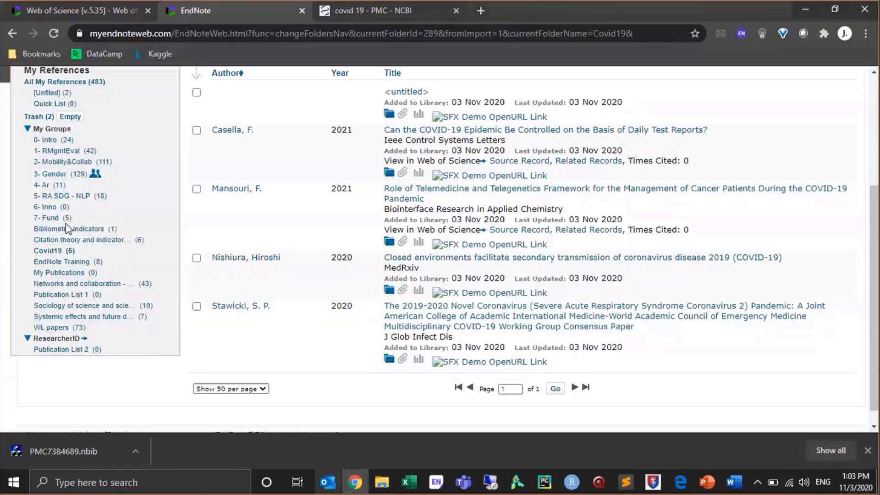
scroll(65, 223, up, 4)
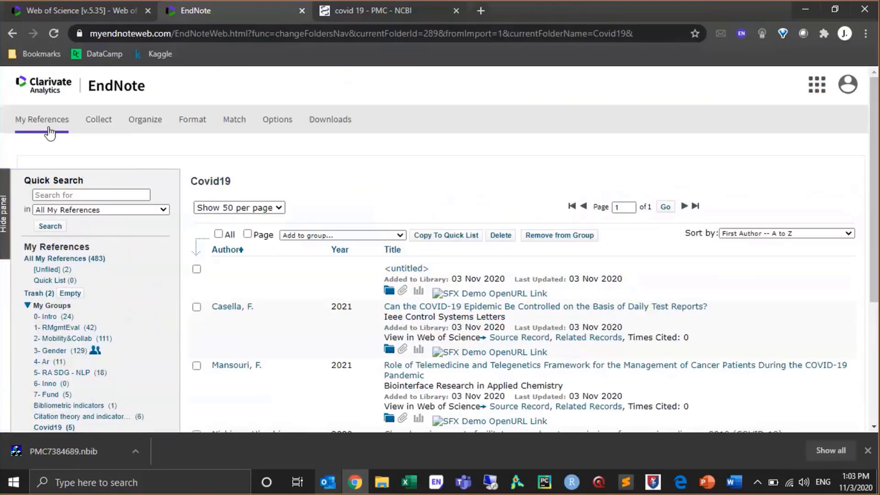
Step: Start a new manual reference and set its reference type to Web Page
mouse_move(107, 123)
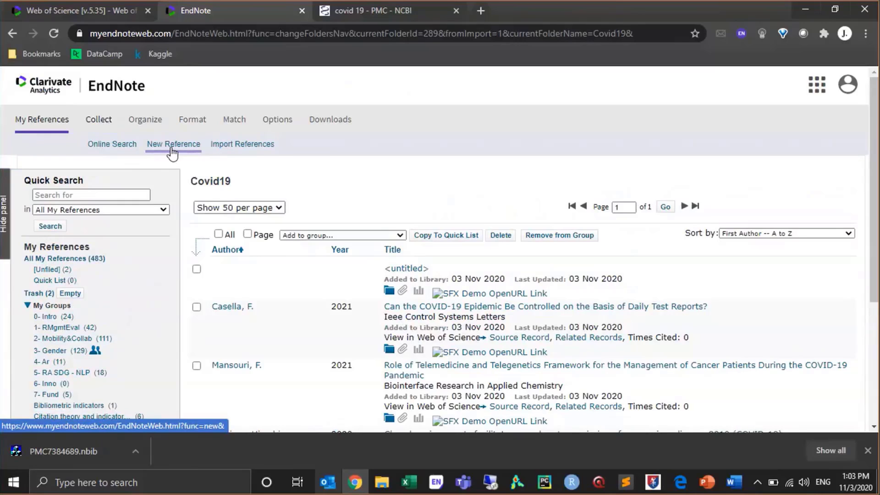
click(173, 145)
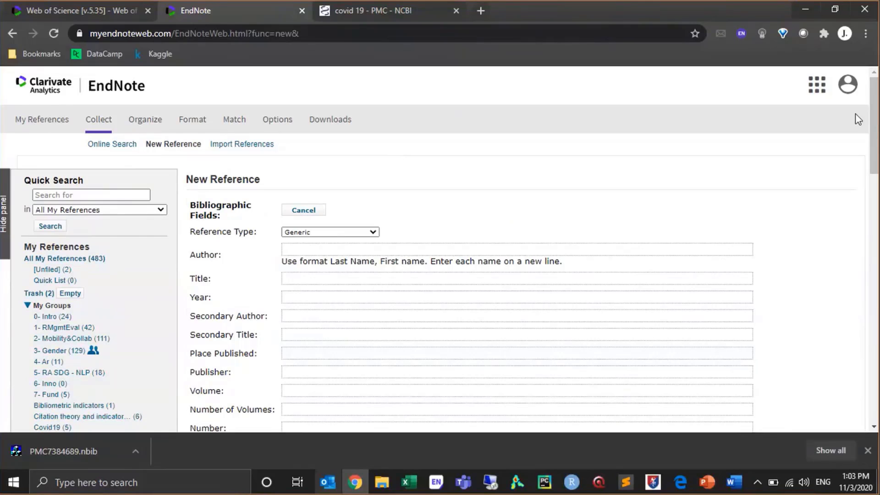
drag(874, 119, 878, 153)
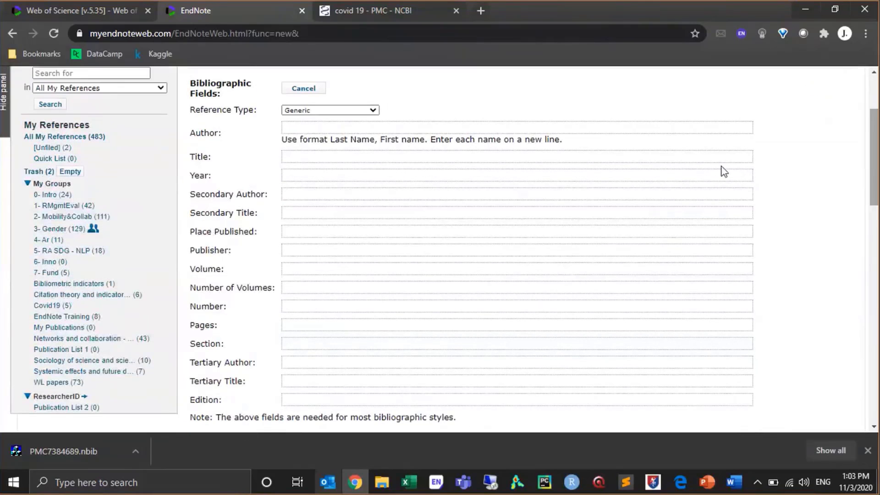
click(337, 125)
click(334, 113)
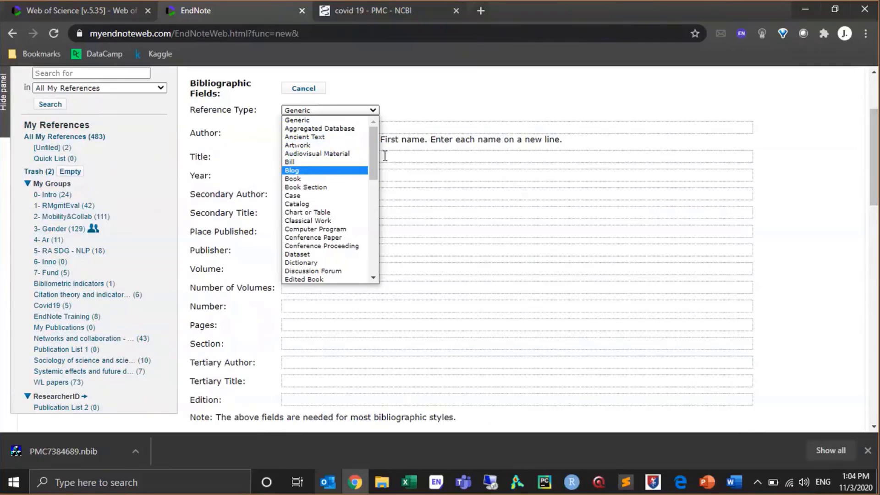
drag(375, 151, 387, 245)
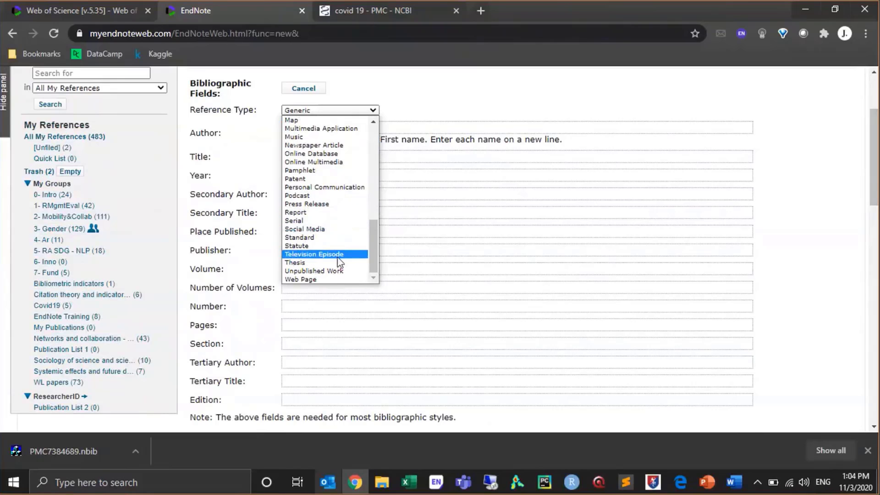
click(304, 279)
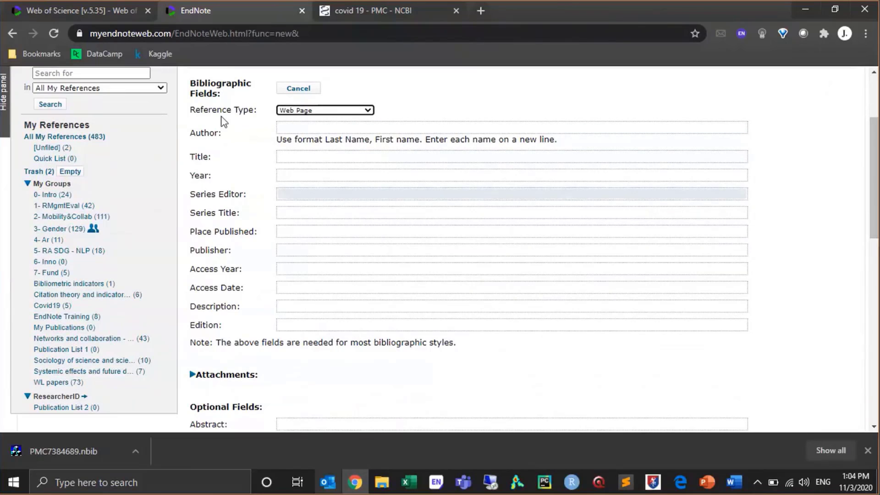
Step: Change the new reference's type from Web Page to Report
click(362, 110)
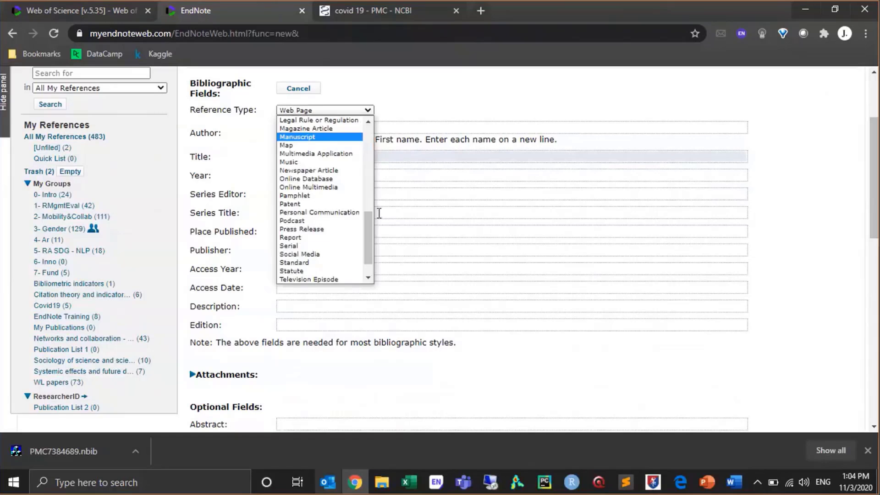
click(323, 235)
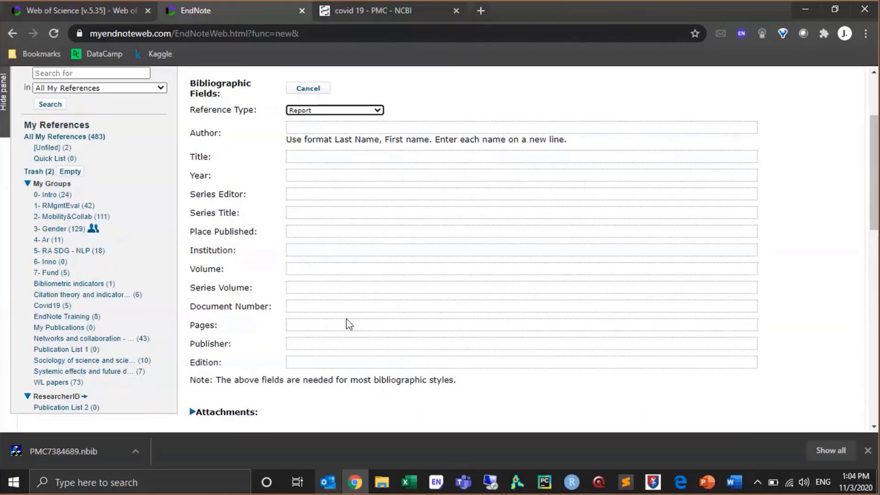
Step: Try to expand the Attachments section of the blank Report reference, and look through its optional fields down to Groups
scroll(459, 247, down, 4)
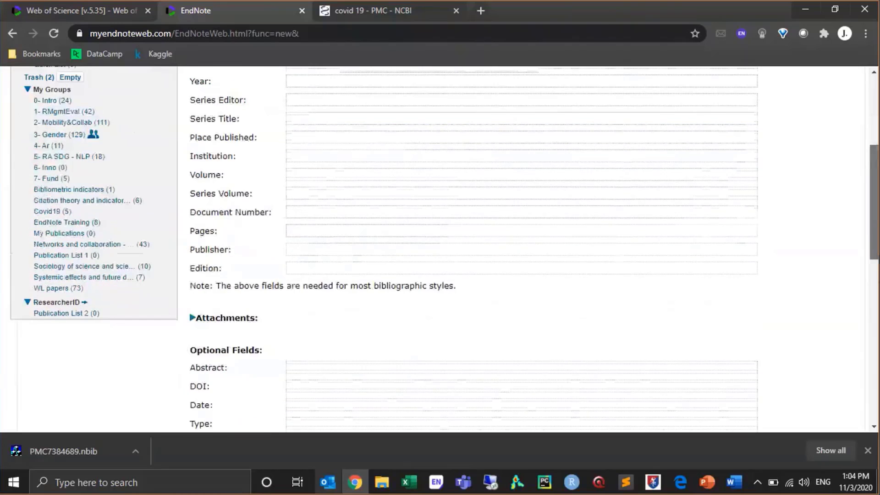
scroll(196, 165, down, 2)
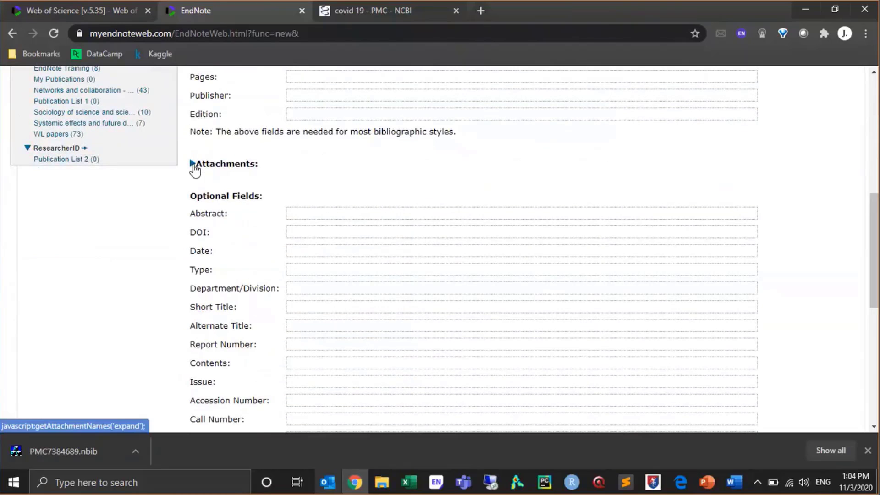
click(196, 165)
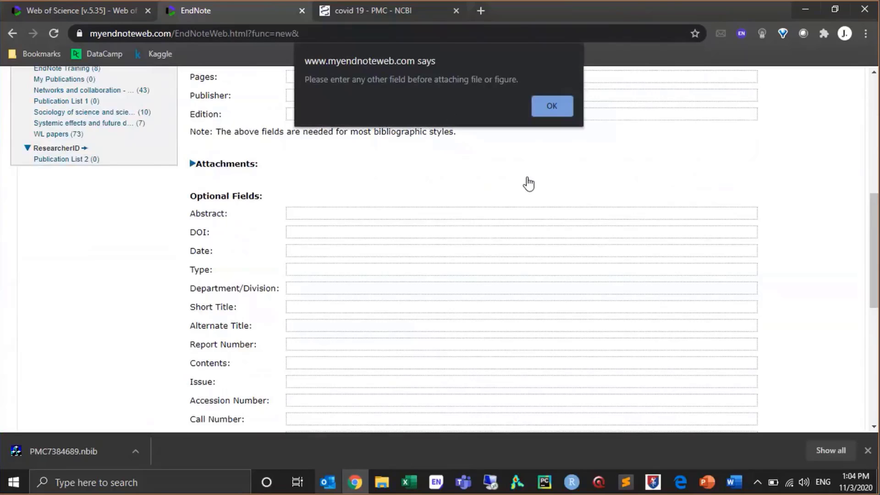
key(Return)
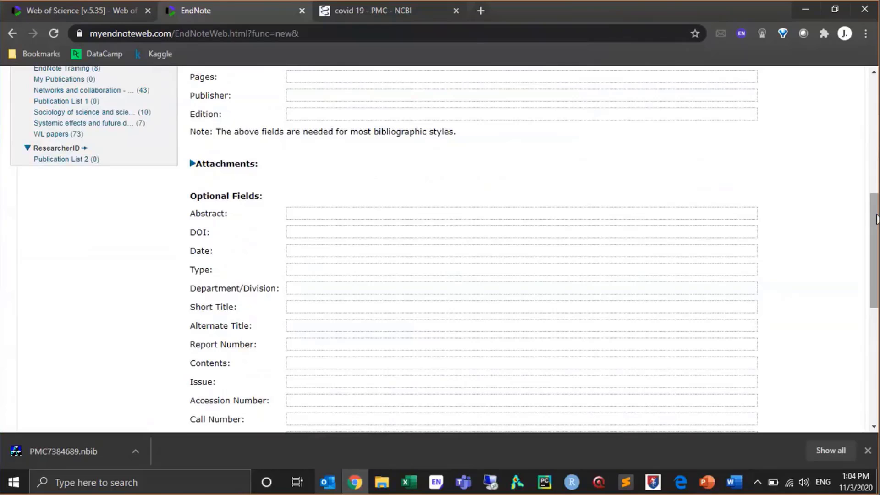
scroll(748, 147, down, 4)
scroll(876, 341, down, 4)
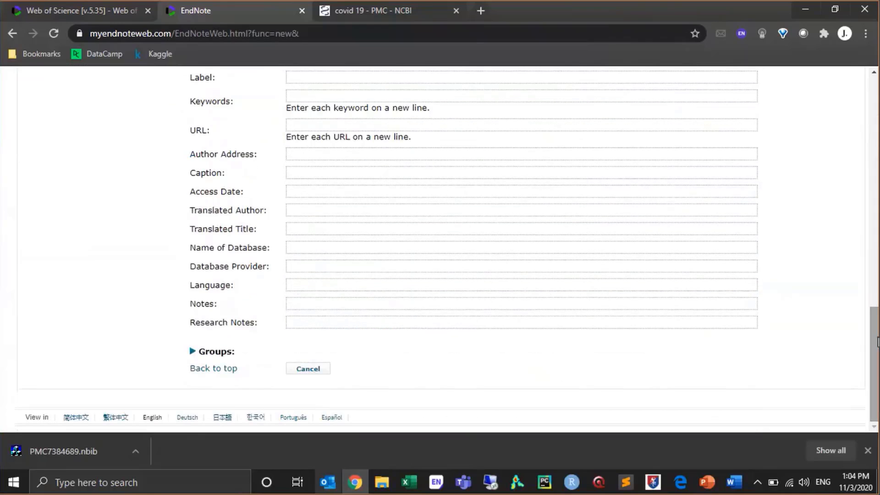